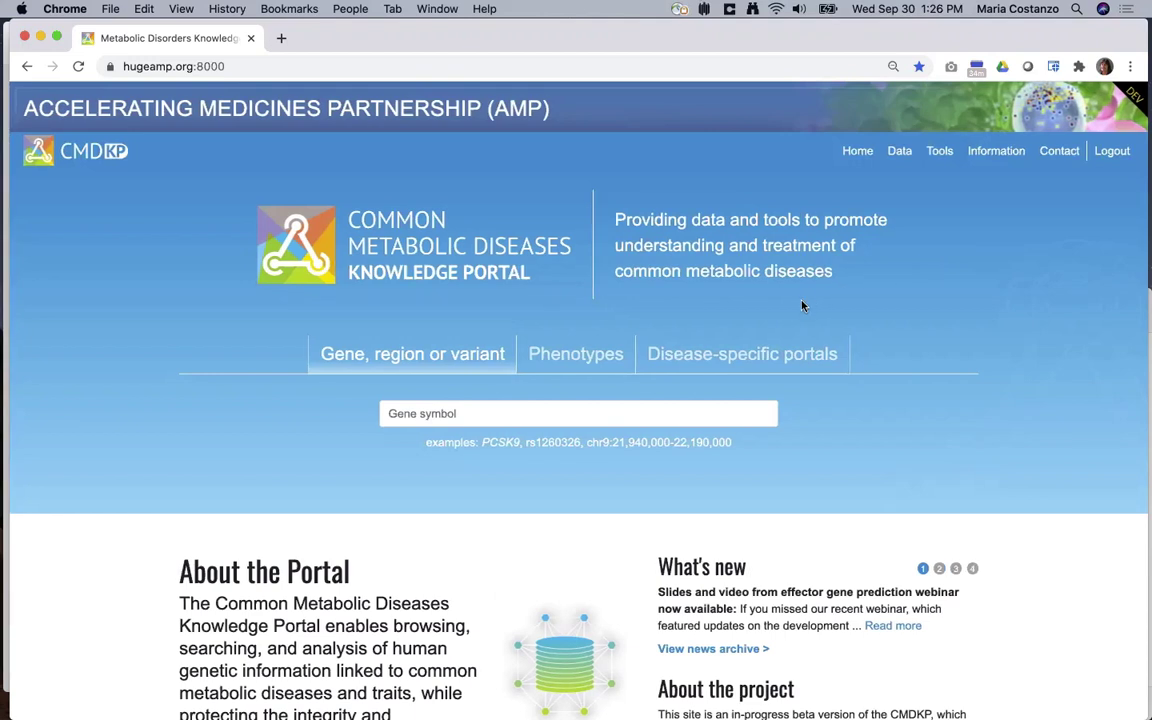
# Visit the Cardiovascular Disease portal, then return to the main metabolic diseases portal
pyautogui.click(717, 360)
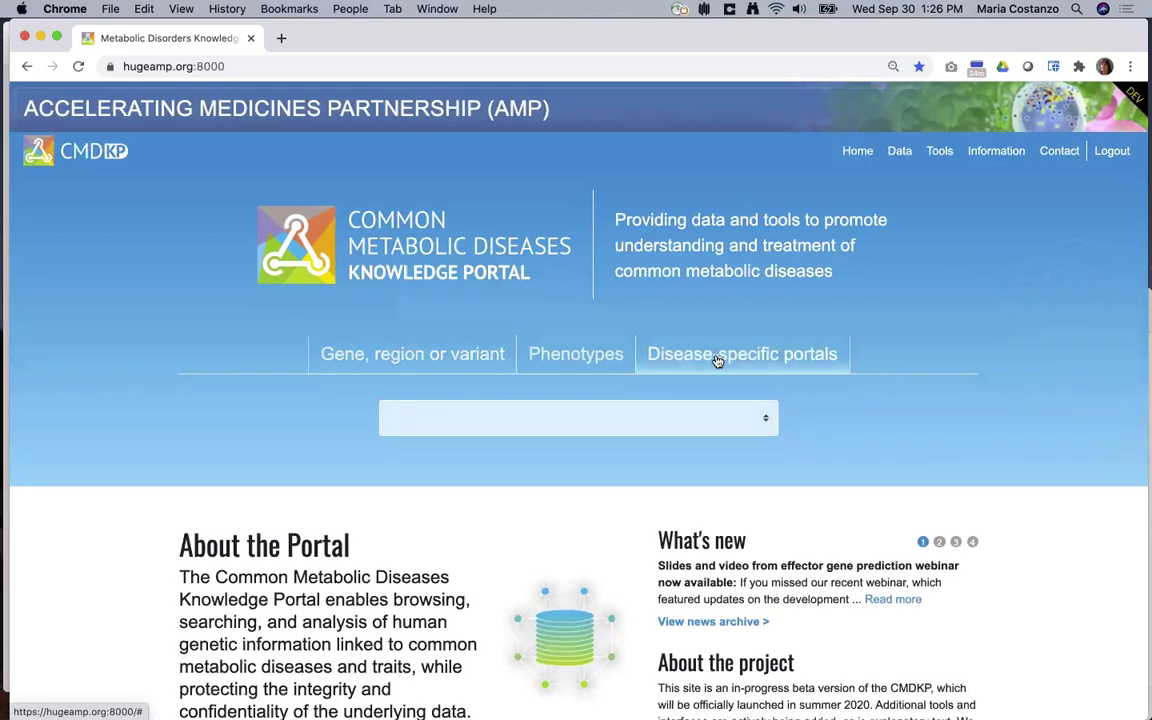
pyautogui.click(703, 411)
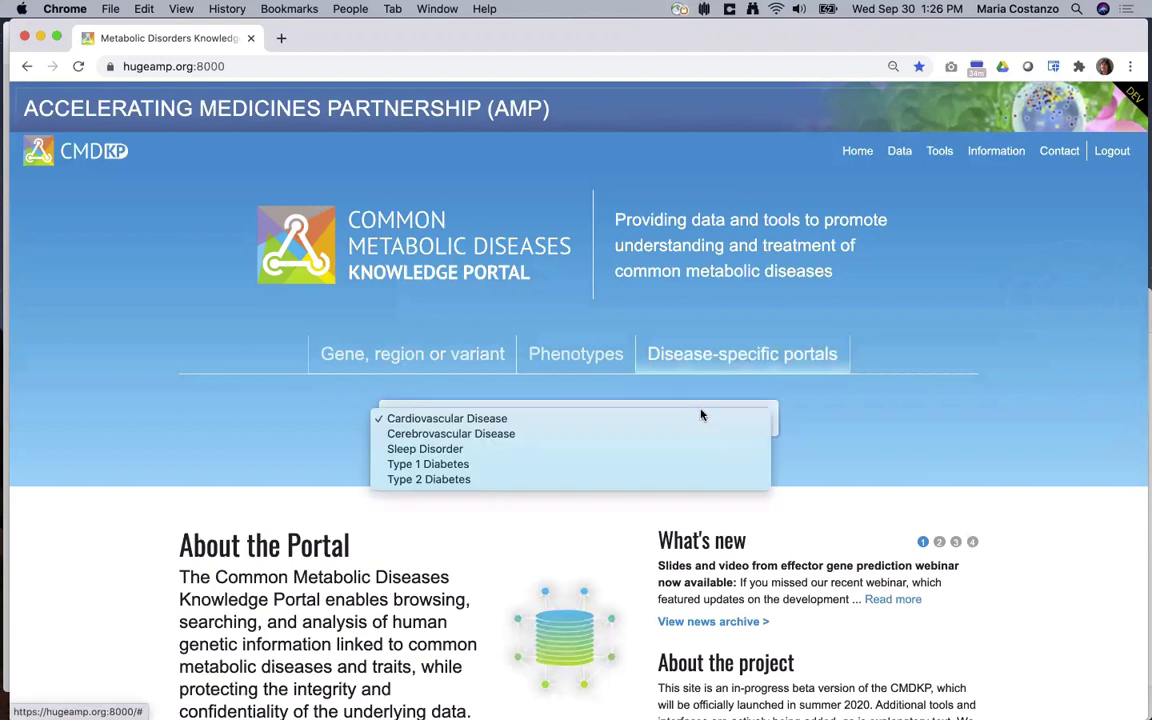
pyautogui.click(610, 421)
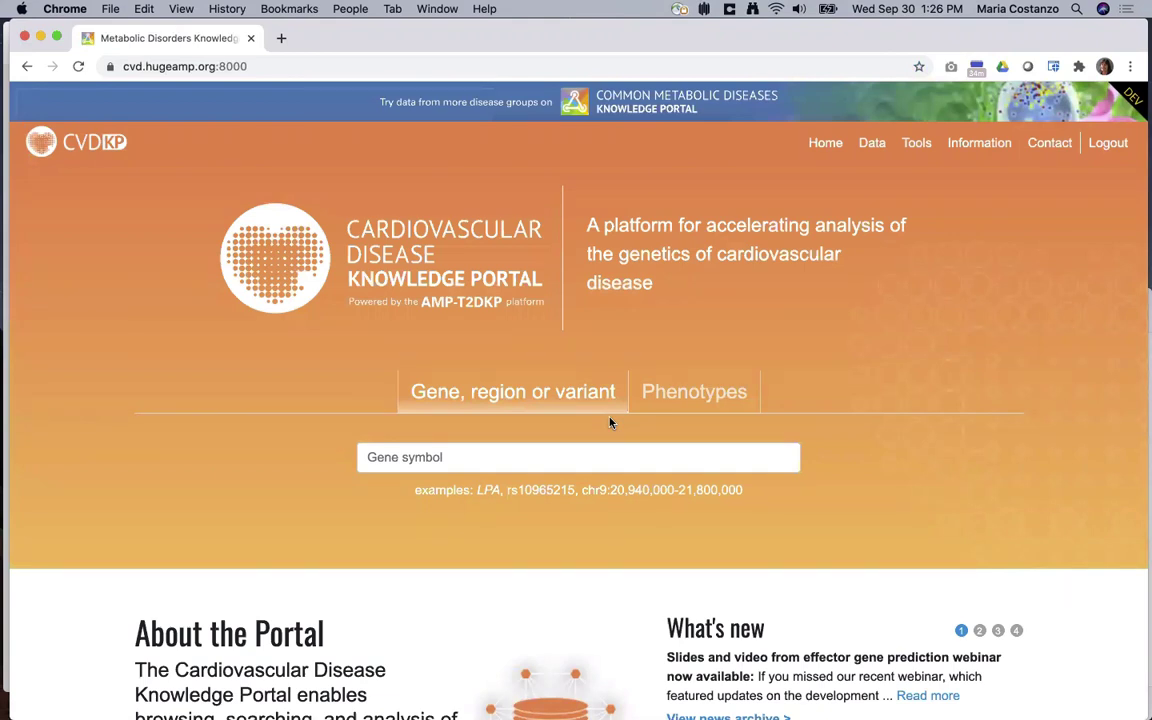
pyautogui.click(24, 66)
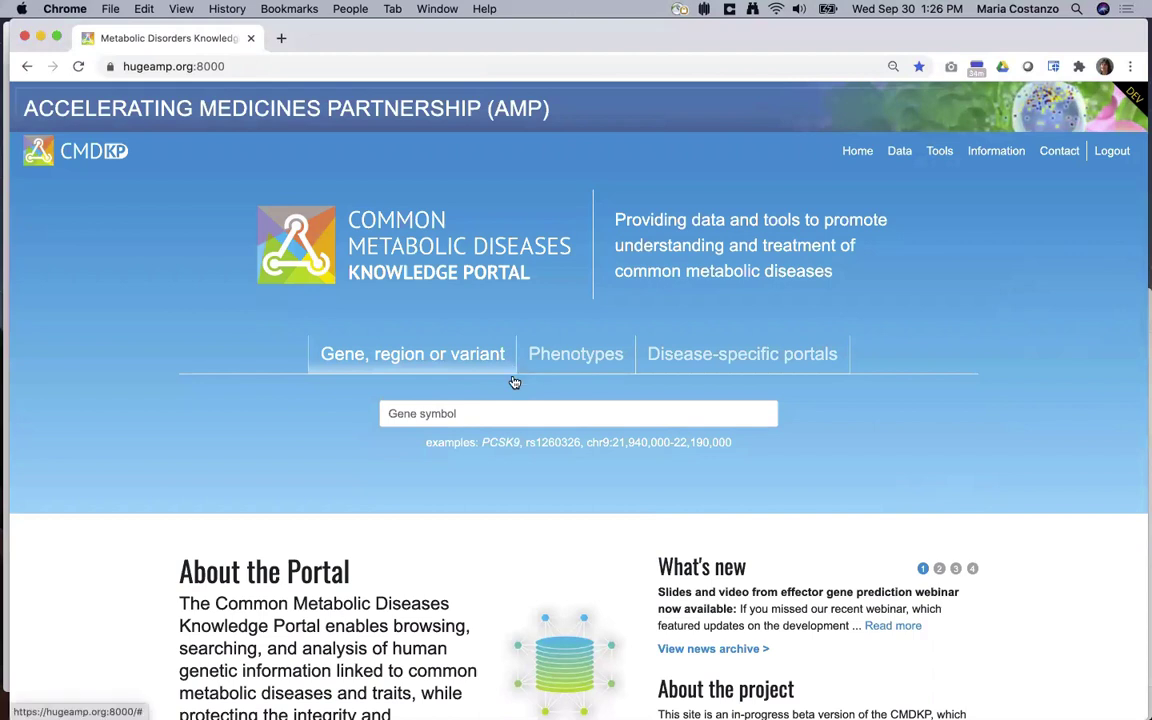
# Search gene symbol slc30a8 and view the chr8:117,912,512-118,238,953 region's variant associations
pyautogui.click(492, 413)
pyautogui.write('sl')
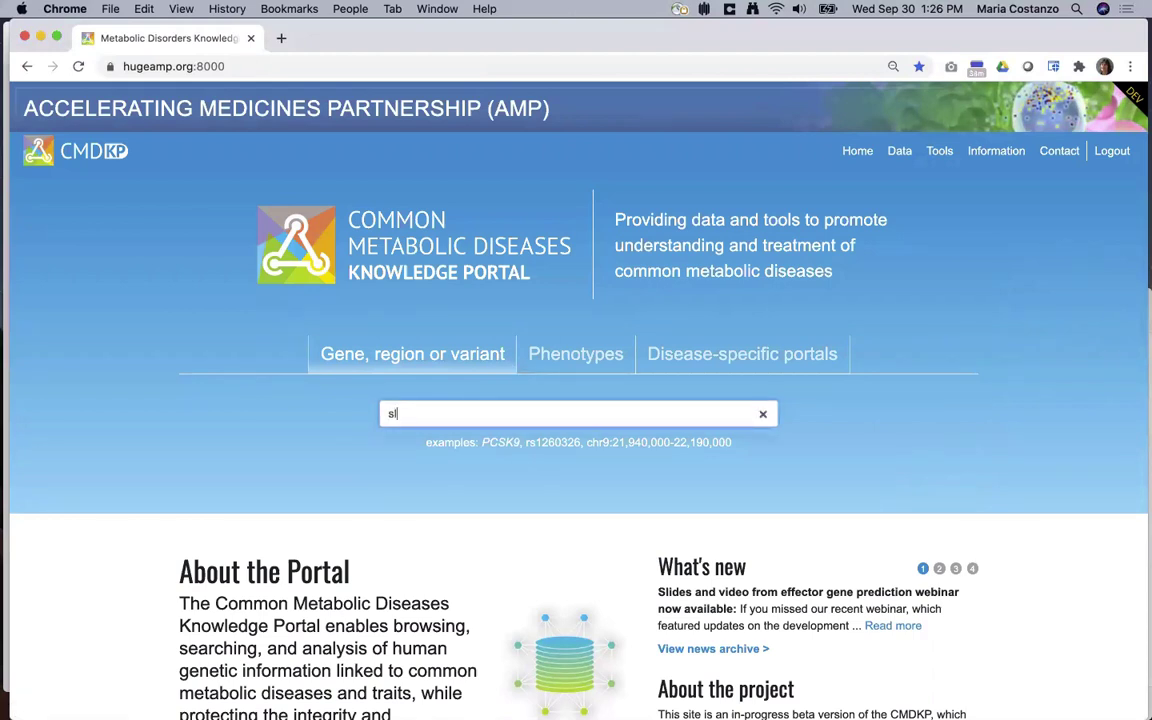
pyautogui.write('c30a8')
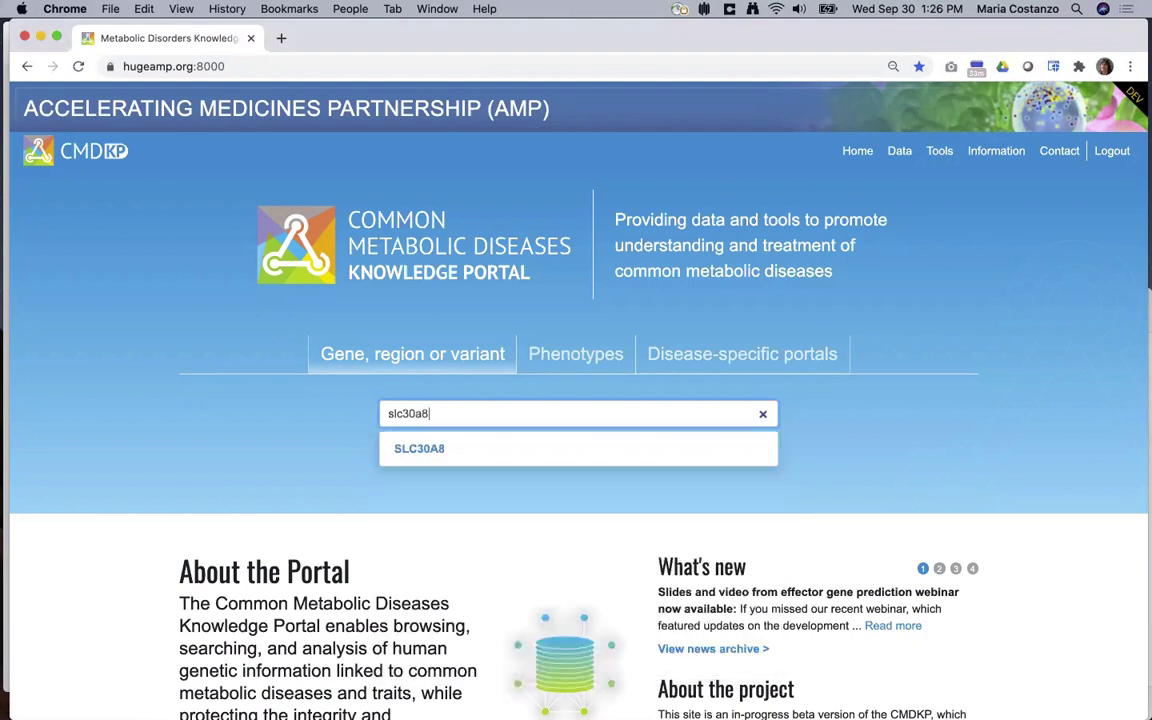
pyautogui.press('Return')
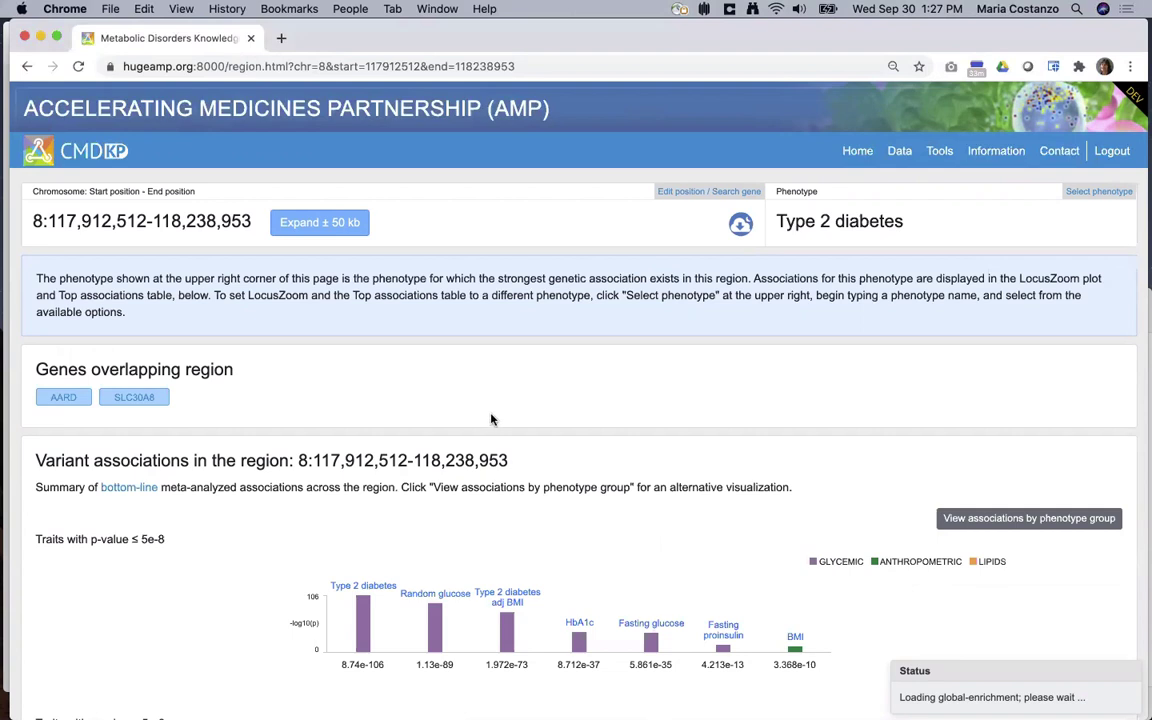
pyautogui.scroll(-4, 491, 419)
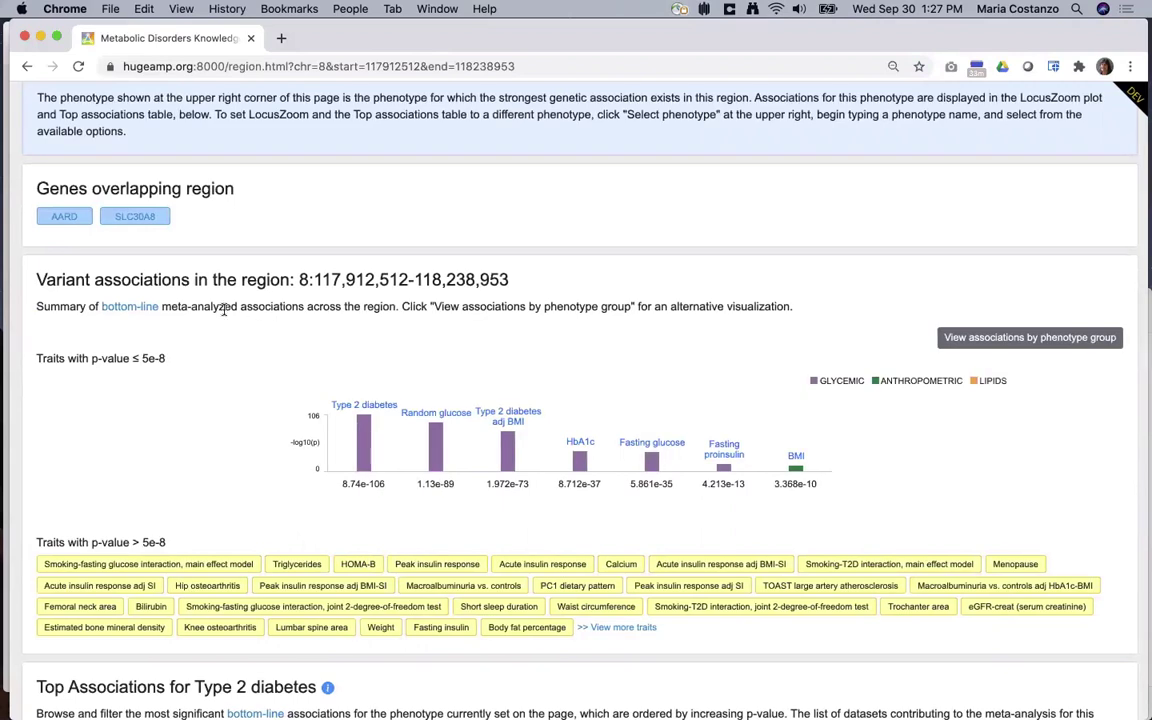
pyautogui.moveTo(34, 279); pyautogui.dragTo(289, 283)
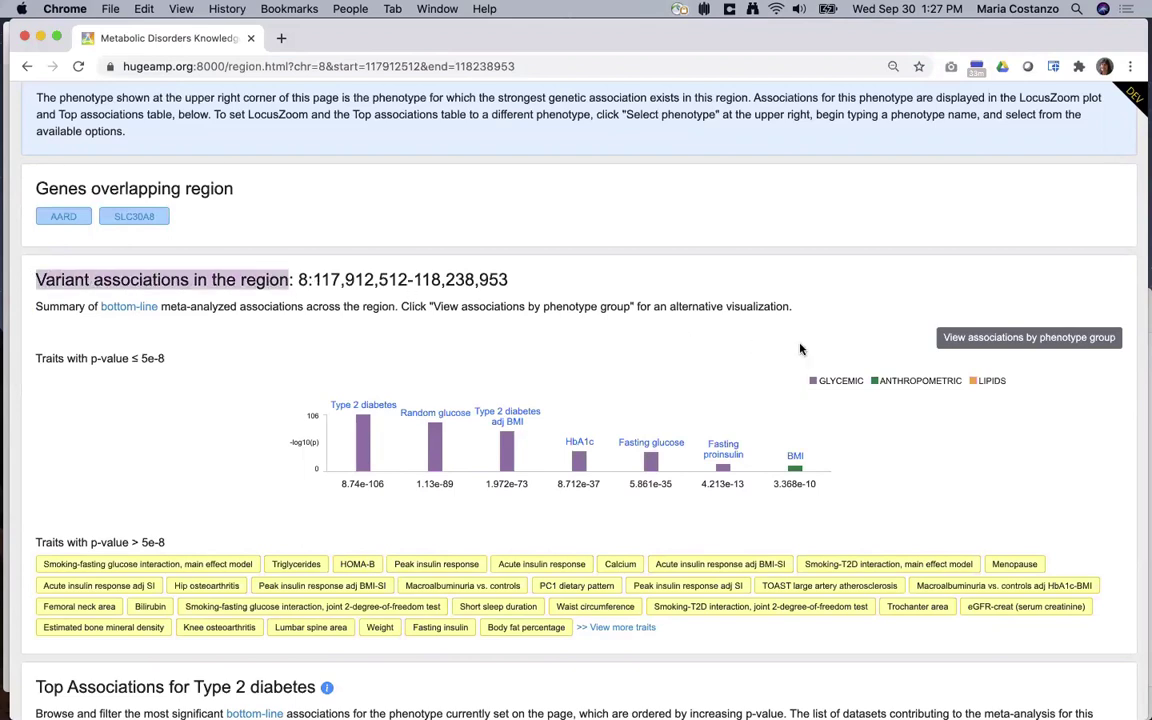
pyautogui.click(1025, 339)
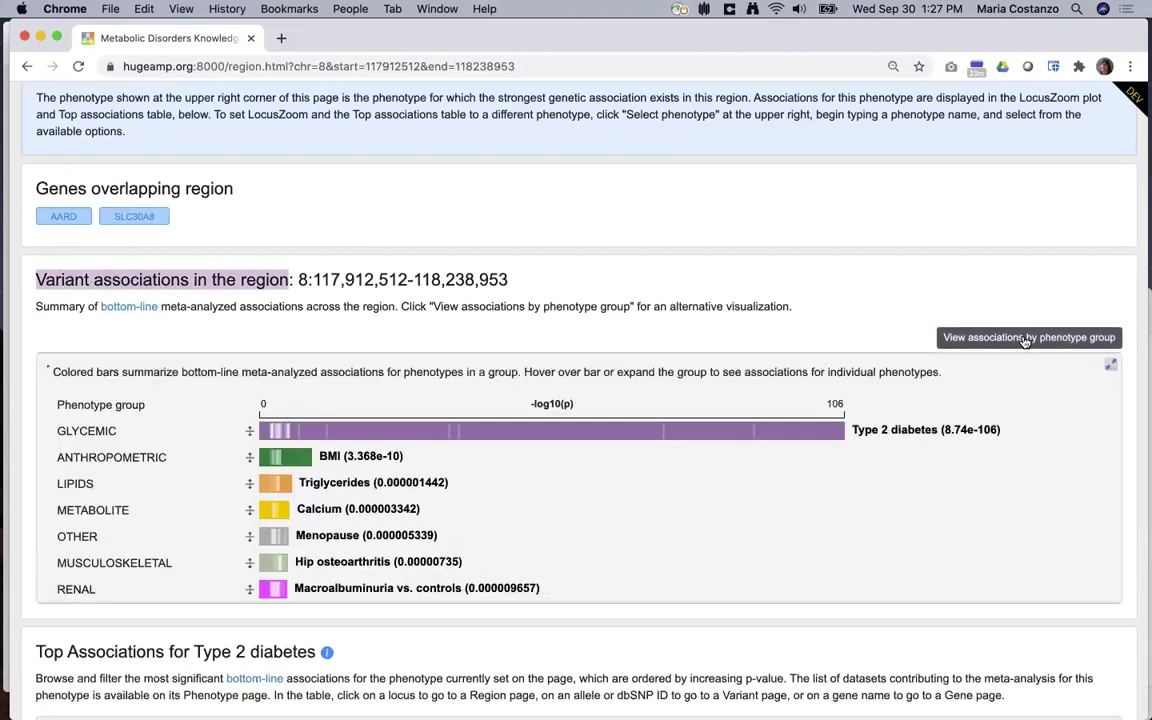
pyautogui.click(738, 431)
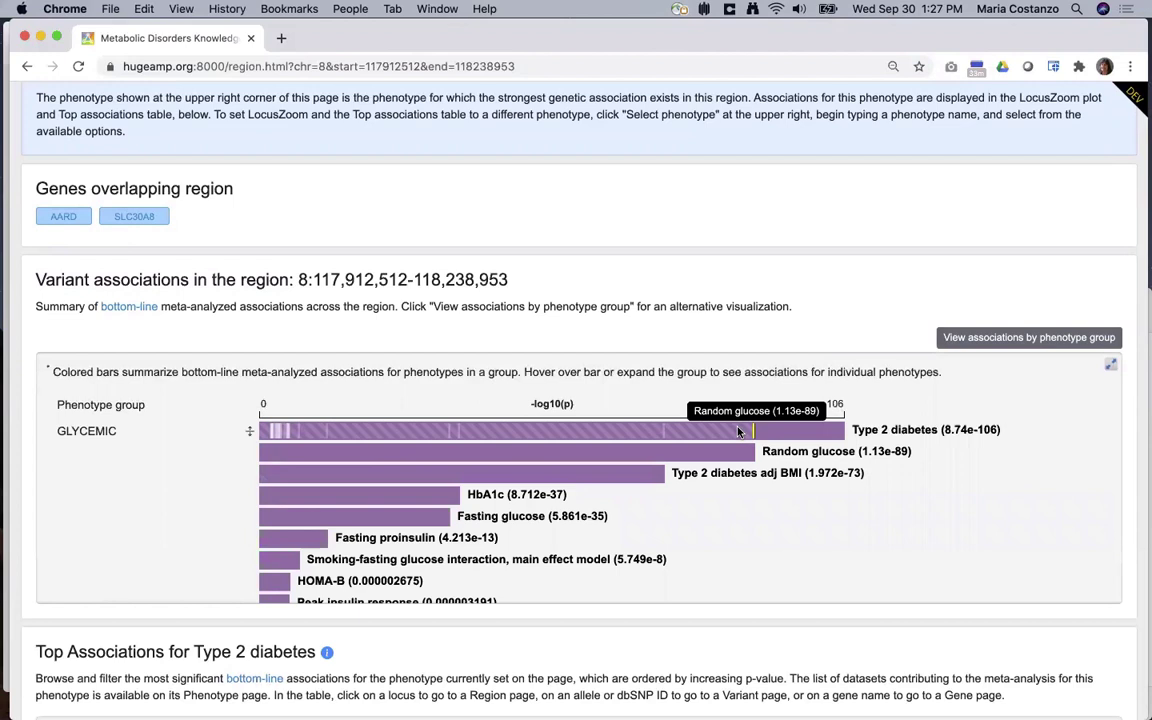
pyautogui.click(1004, 343)
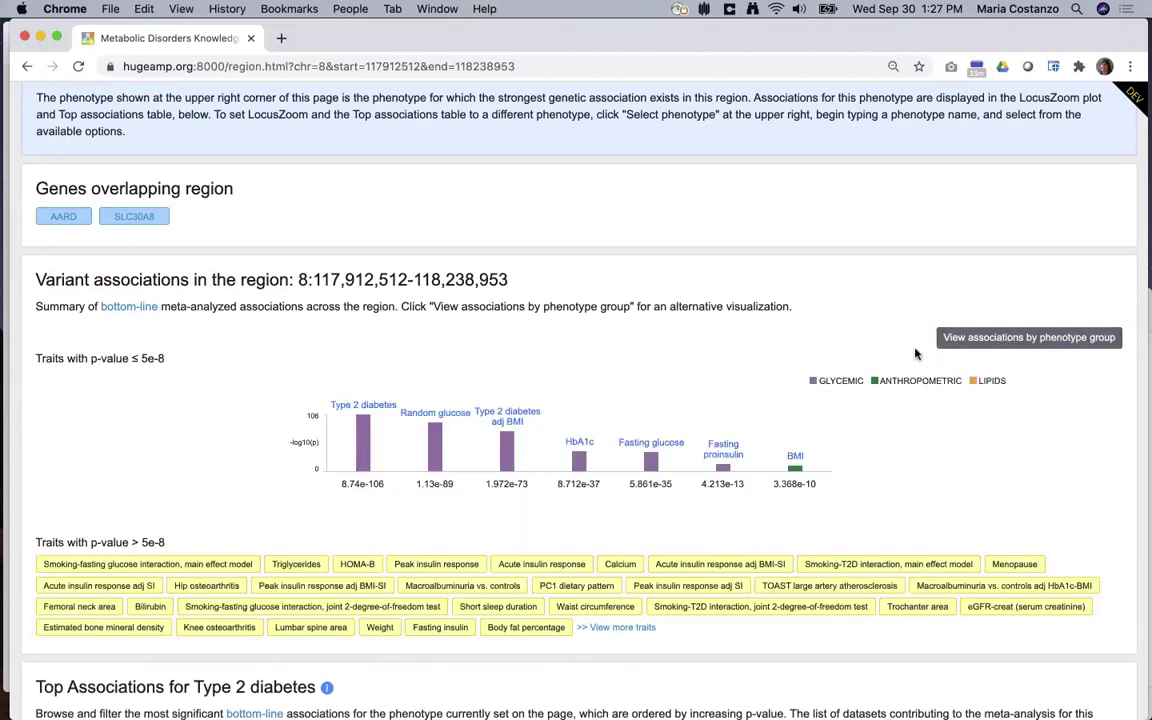
pyautogui.scroll(3, 915, 354)
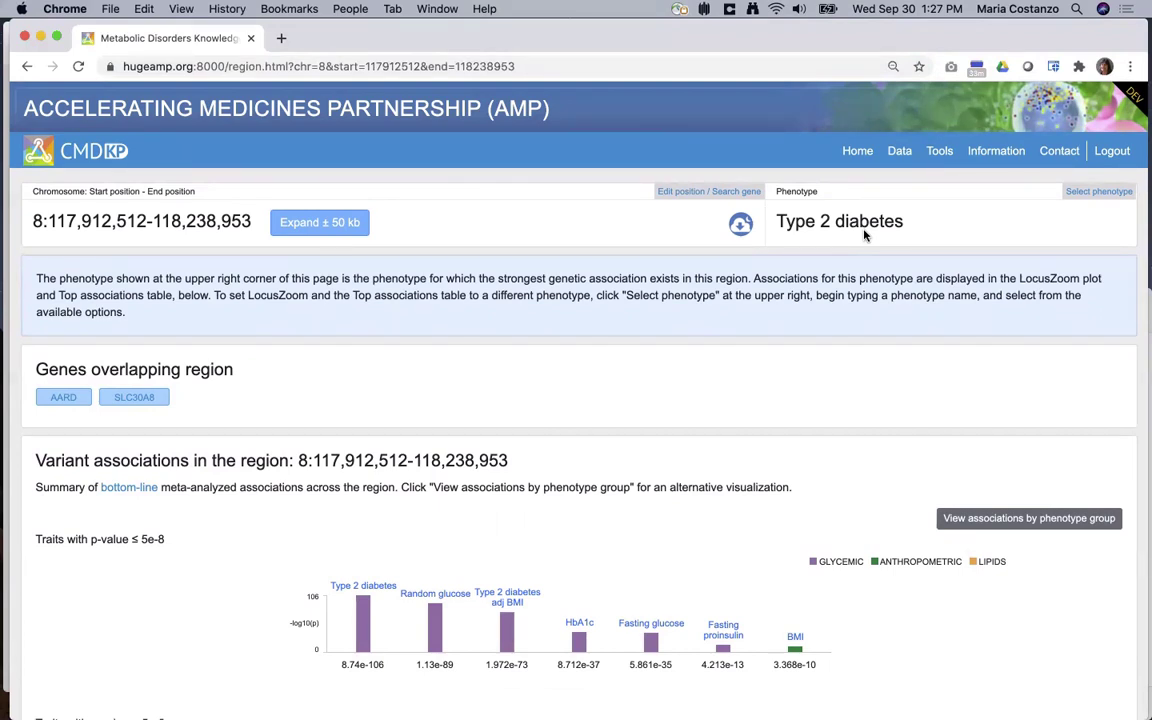
pyautogui.scroll(-10, 864, 240)
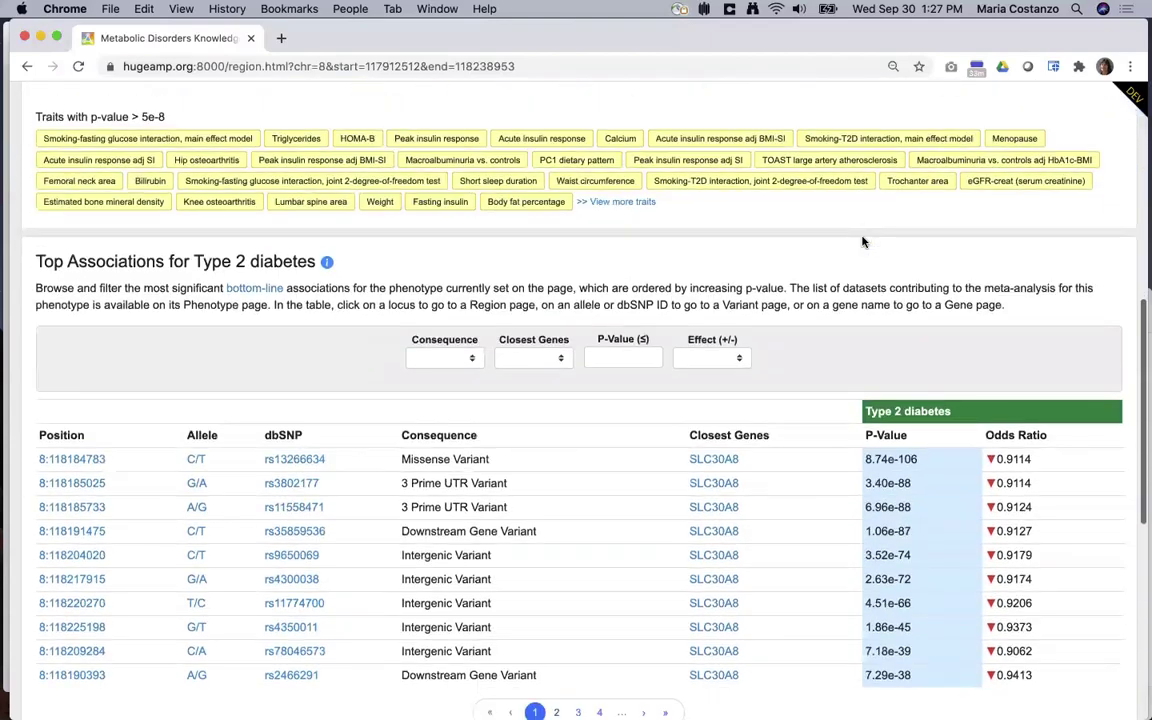
pyautogui.scroll(-9, 864, 240)
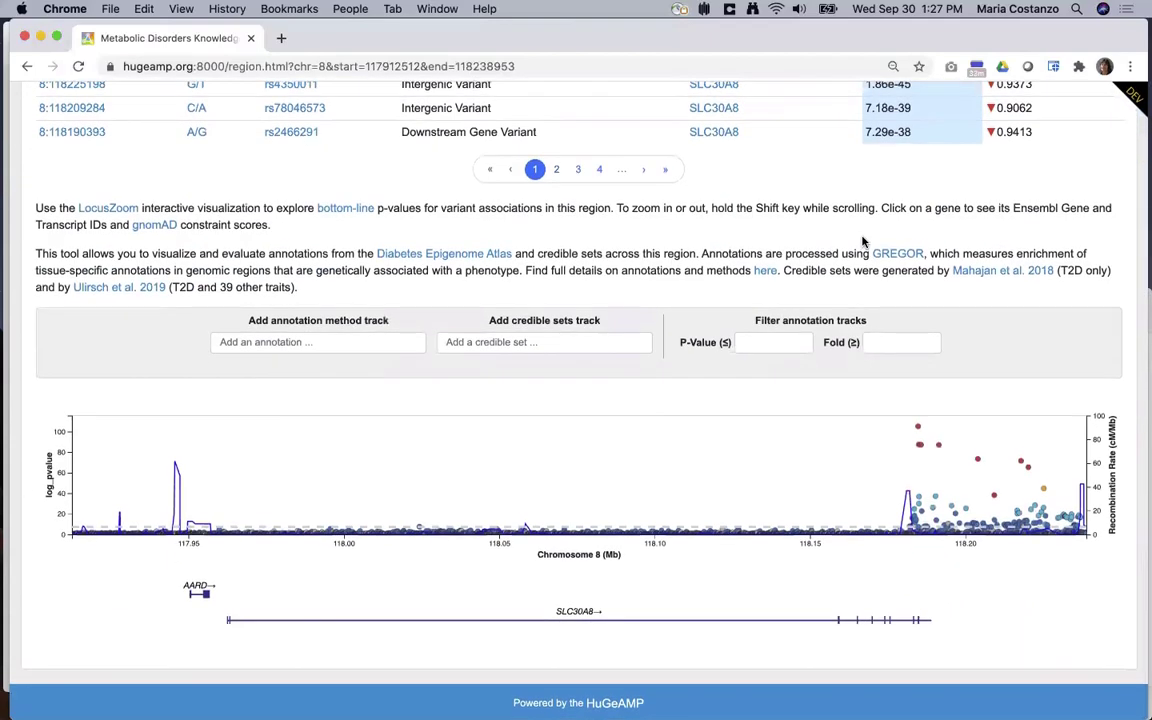
pyautogui.scroll(20, 864, 240)
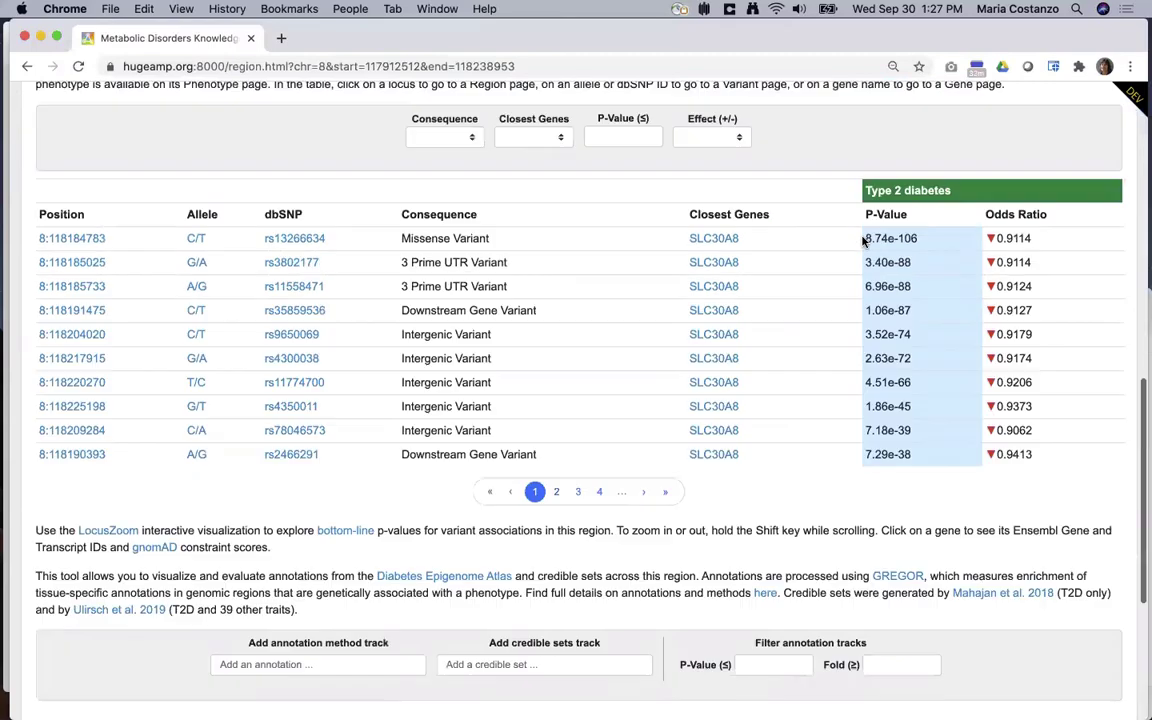
pyautogui.scroll(2, 864, 240)
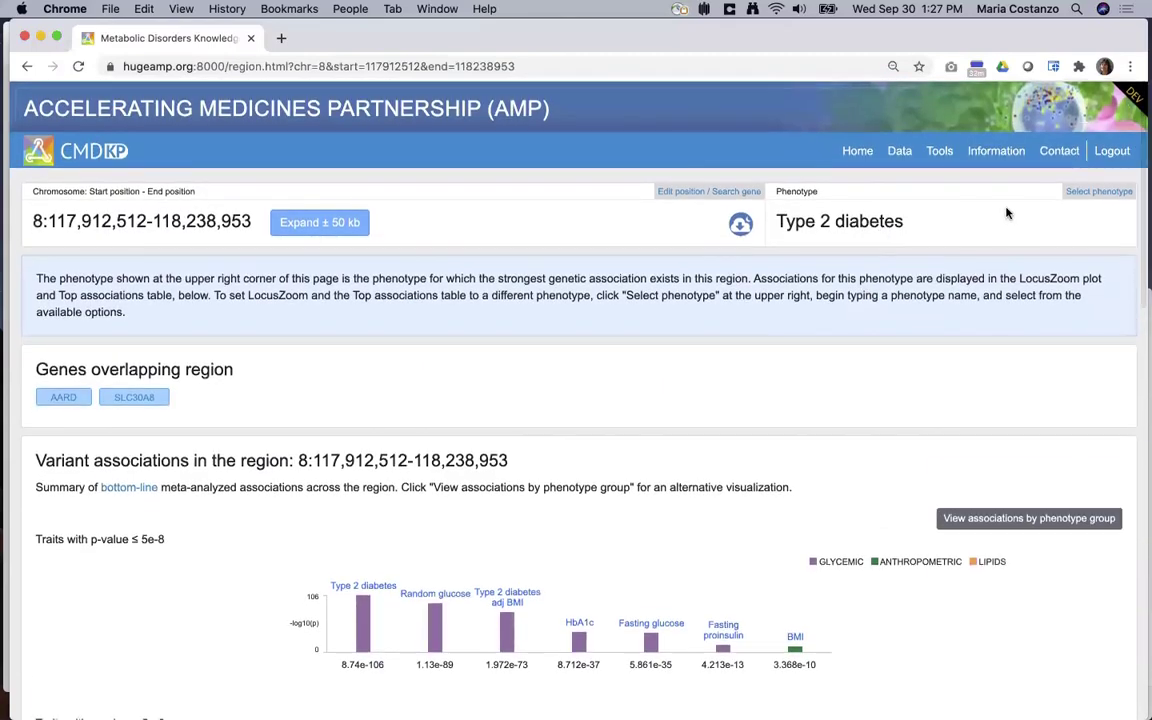
# Replace the region page's Type 2 diabetes phenotype with Fasting glucose and view its top associations
pyautogui.click(1092, 194)
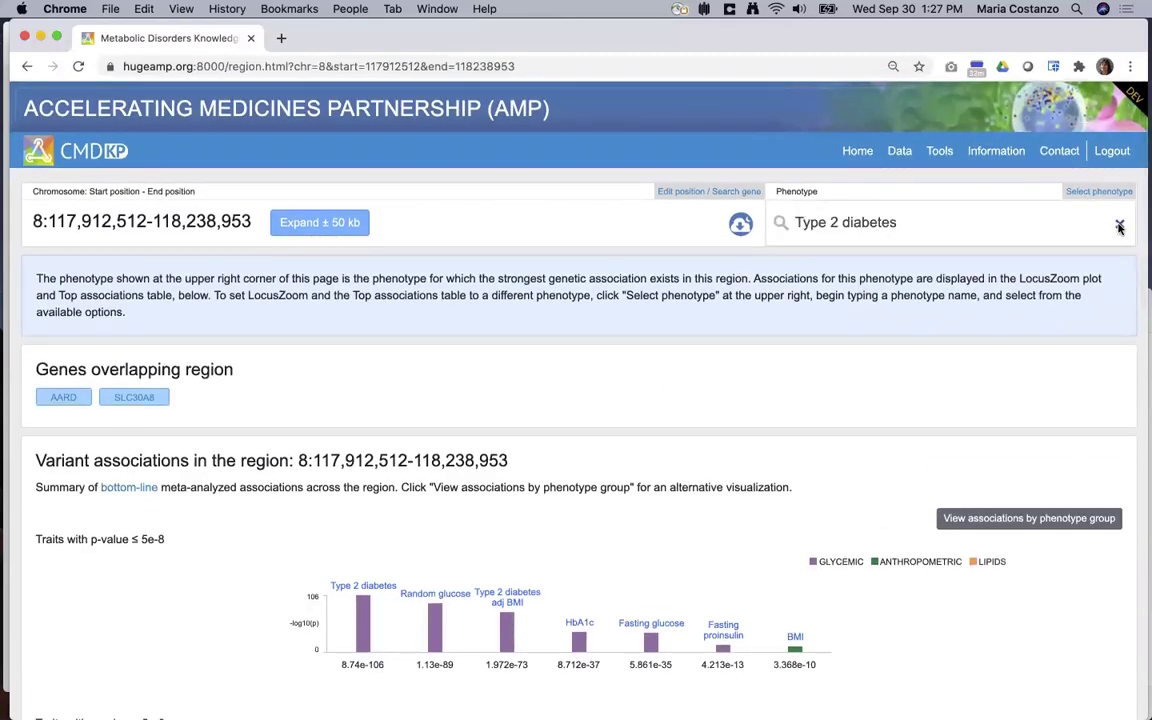
pyautogui.click(1118, 223)
pyautogui.write('fast')
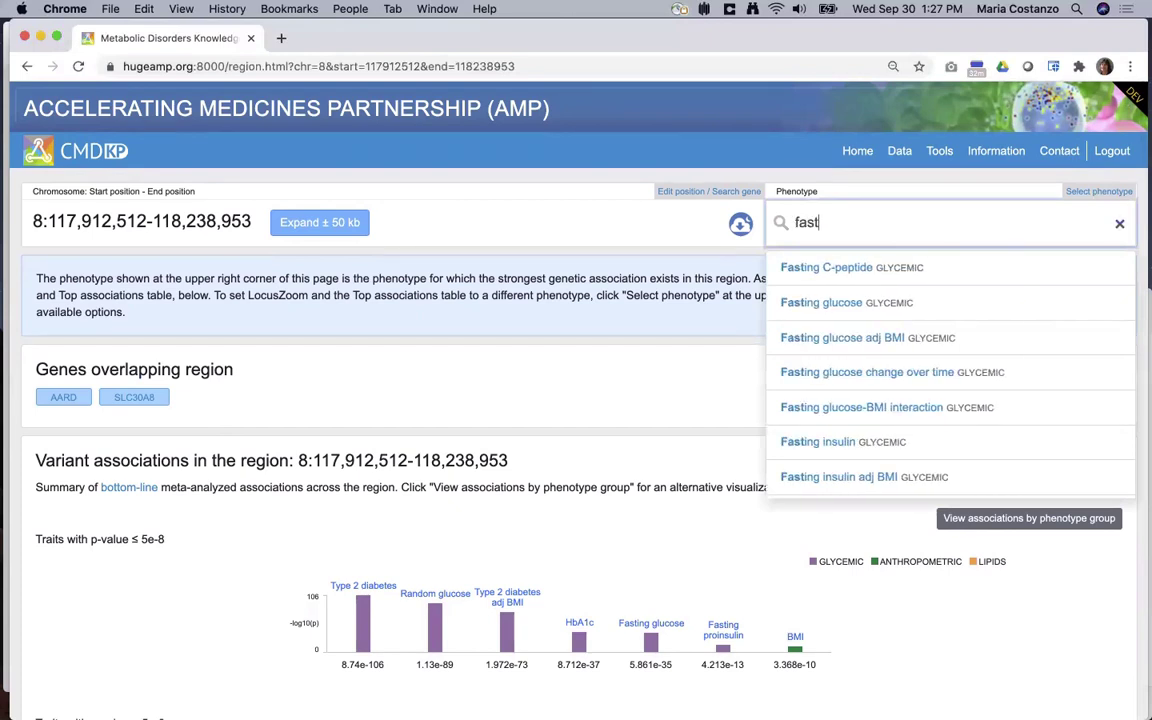
pyautogui.click(1030, 305)
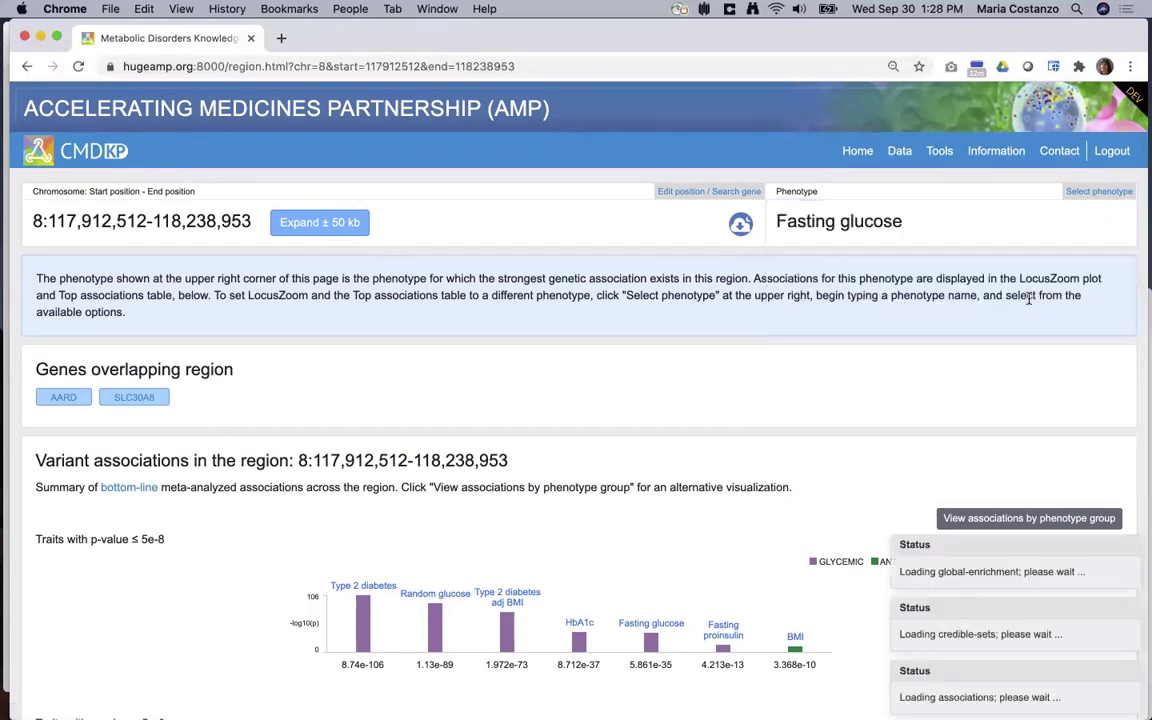
pyautogui.scroll(-15, 906, 343)
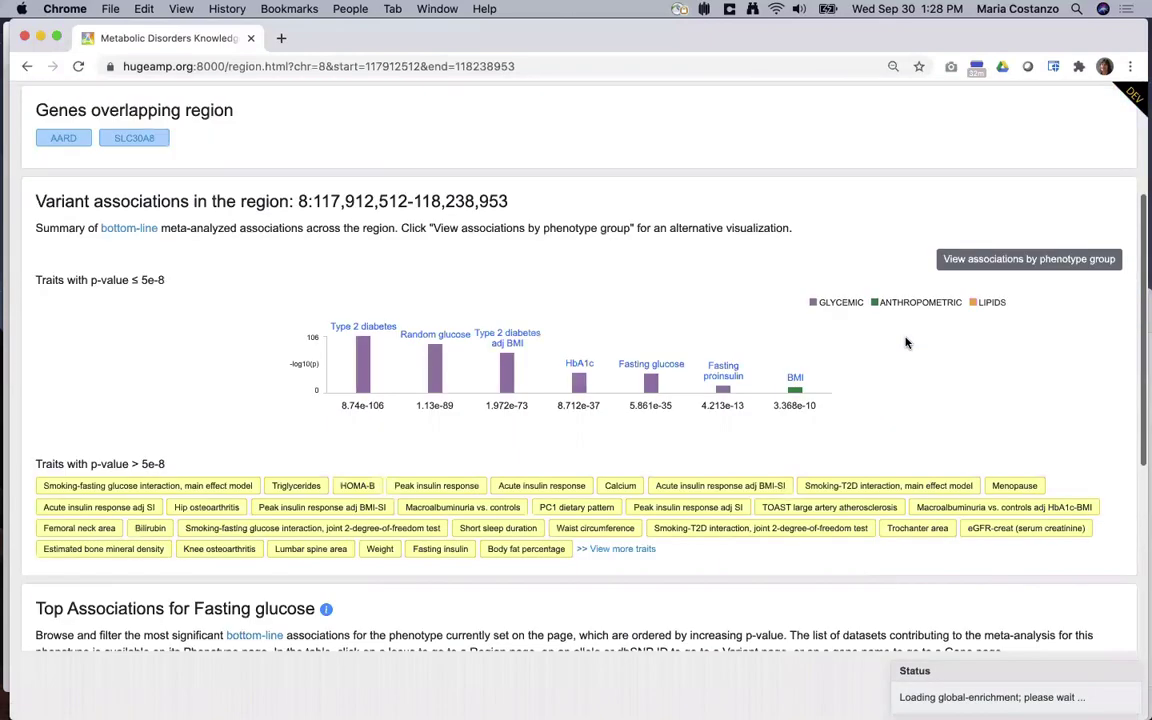
pyautogui.scroll(-2, 906, 343)
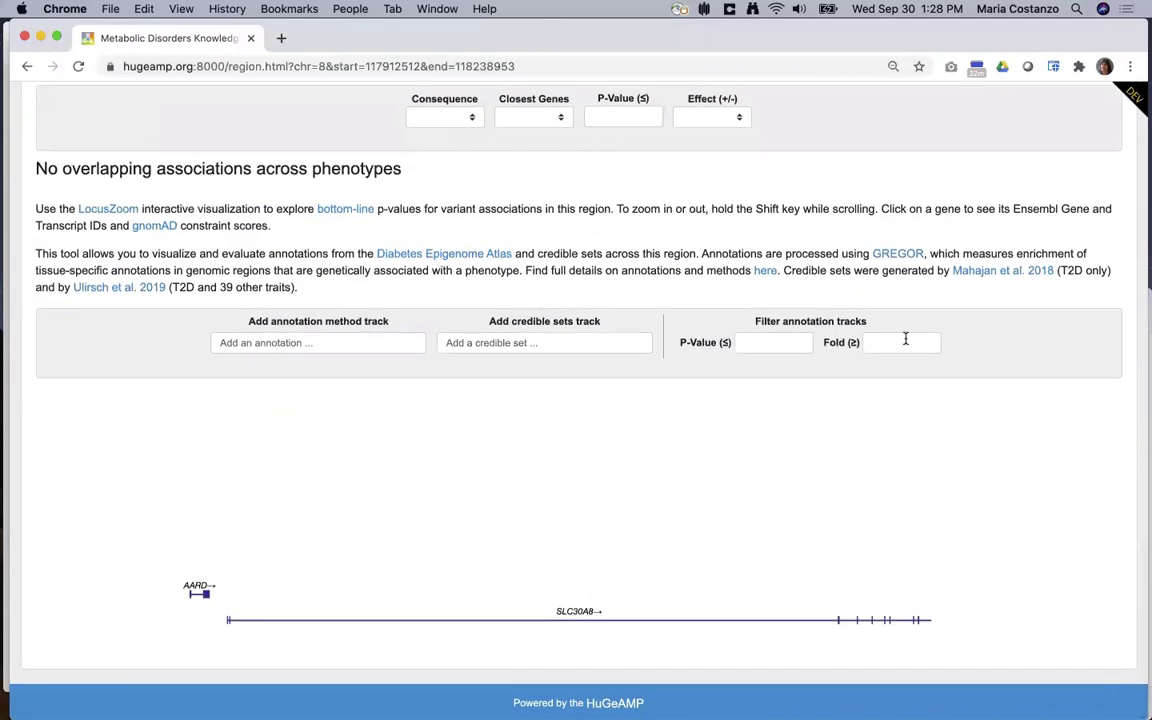
pyautogui.scroll(-6, 880, 355)
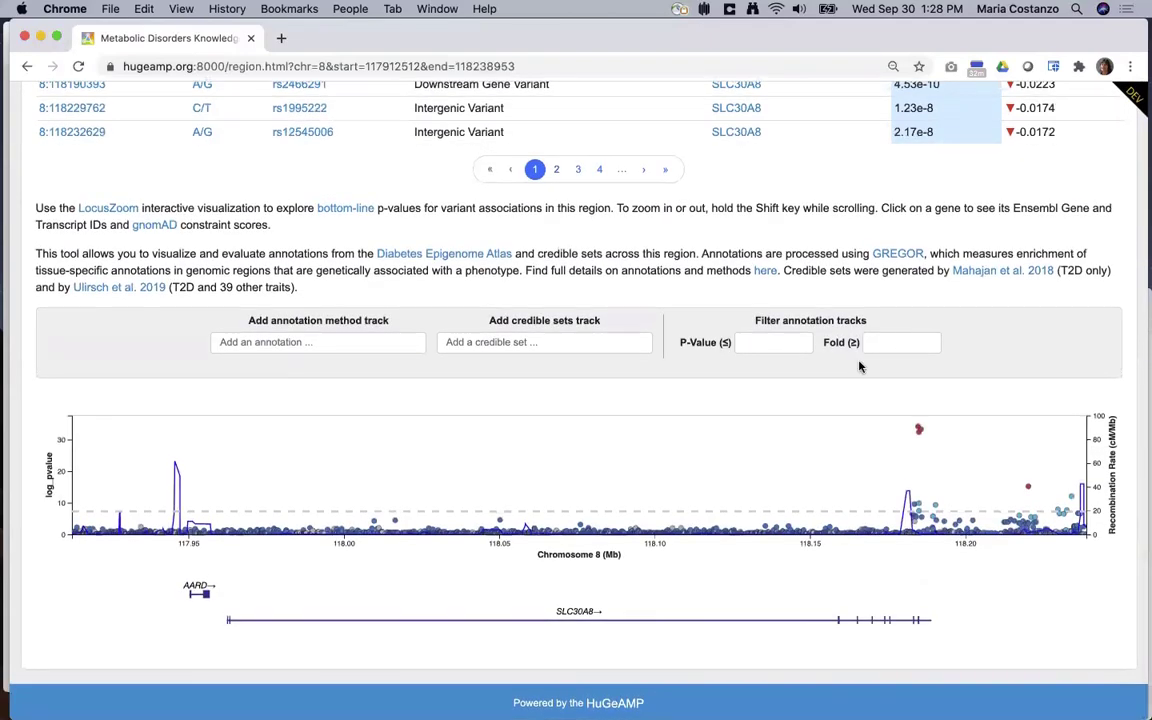
# Look at the annotation method tracks list without adding any track
pyautogui.click(391, 342)
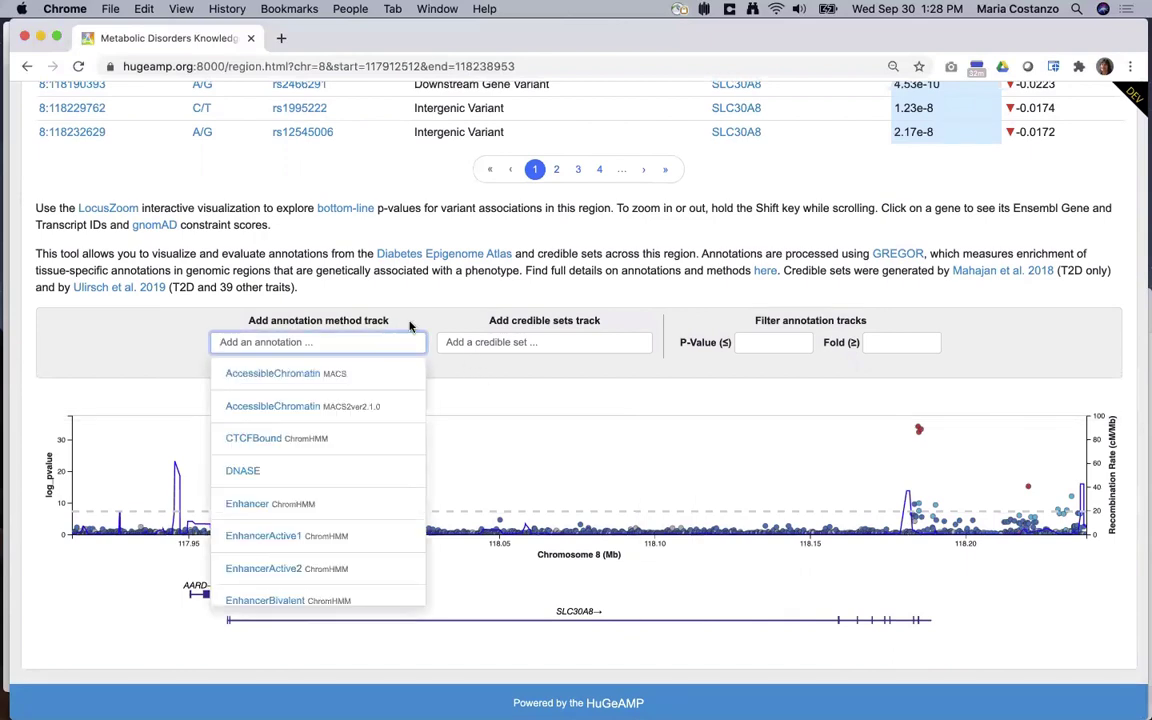
pyautogui.click(409, 326)
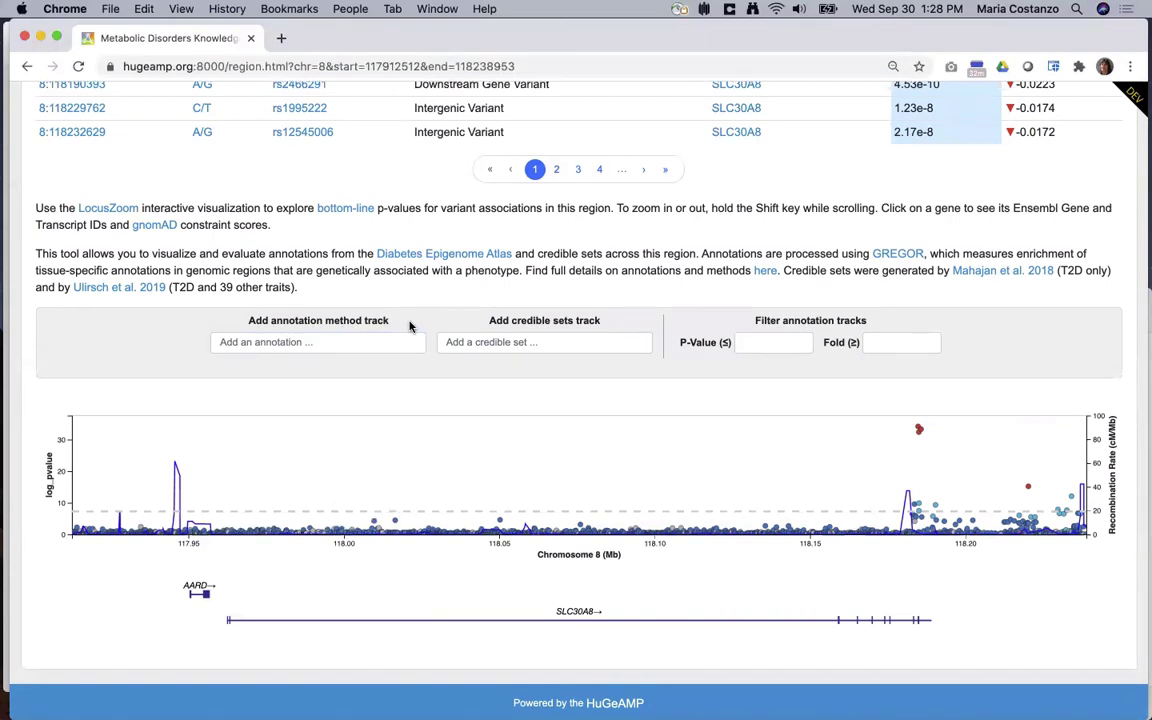
pyautogui.scroll(5, 409, 326)
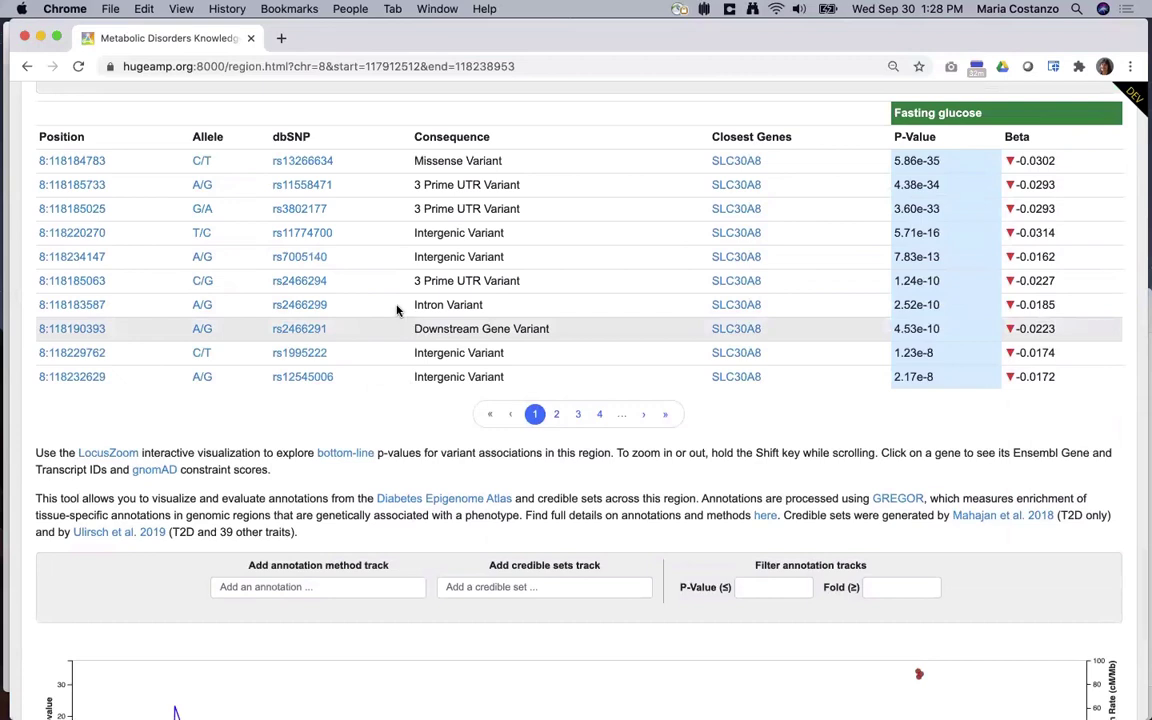
pyautogui.click(325, 167)
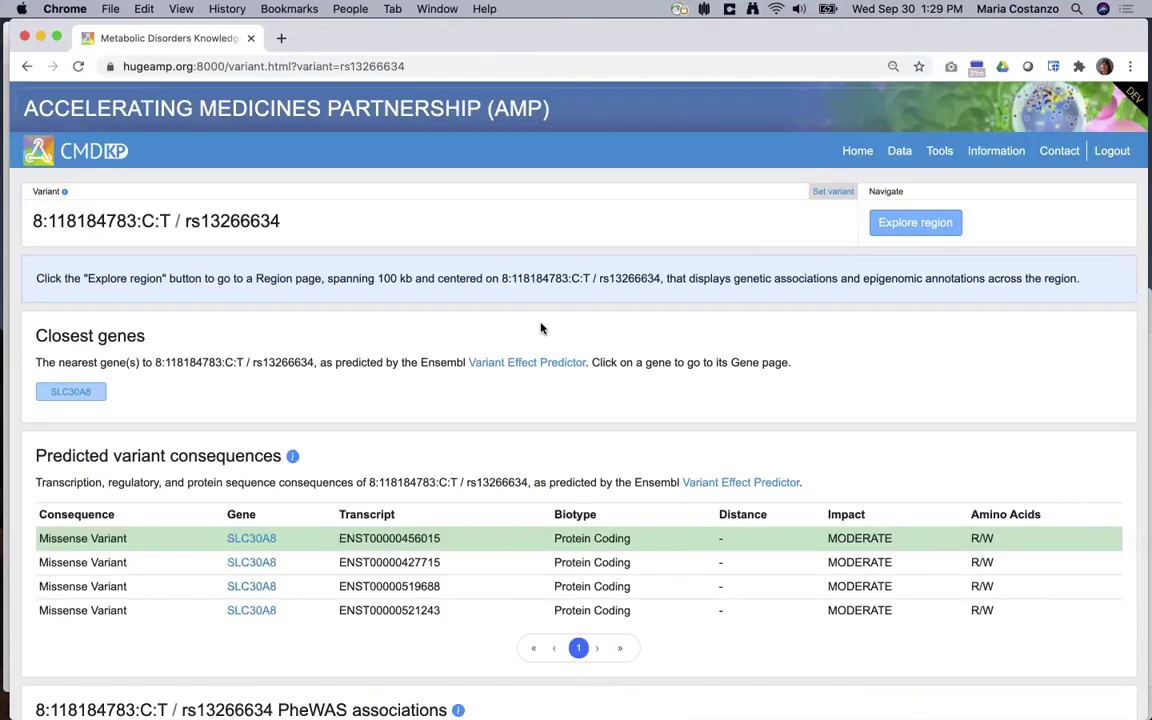
pyautogui.scroll(-5, 541, 328)
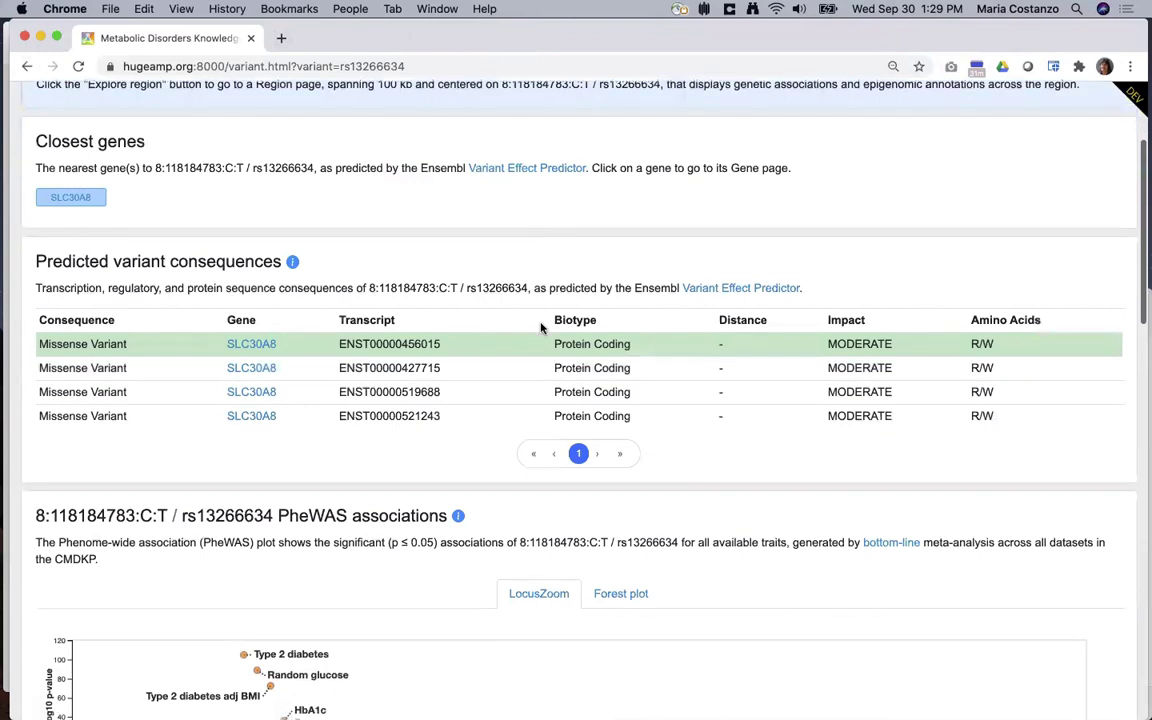
pyautogui.scroll(-4, 541, 328)
pyautogui.scroll(-10, 541, 328)
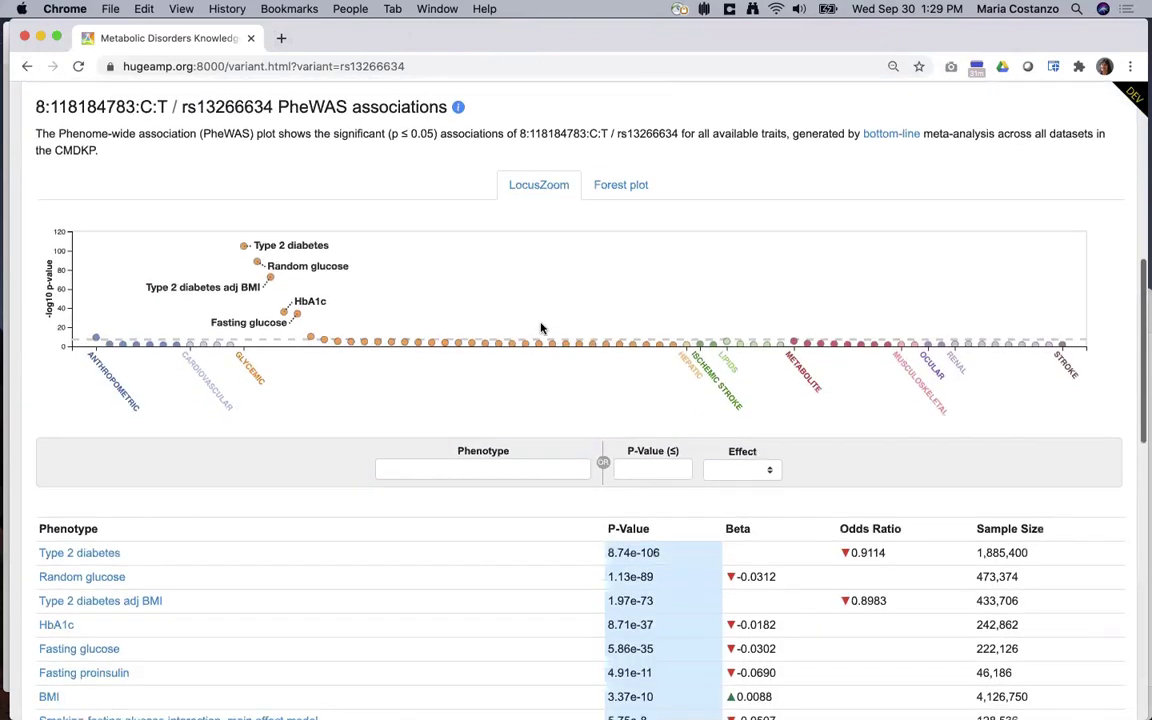
pyautogui.scroll(-10, 541, 328)
pyautogui.scroll(-6, 541, 328)
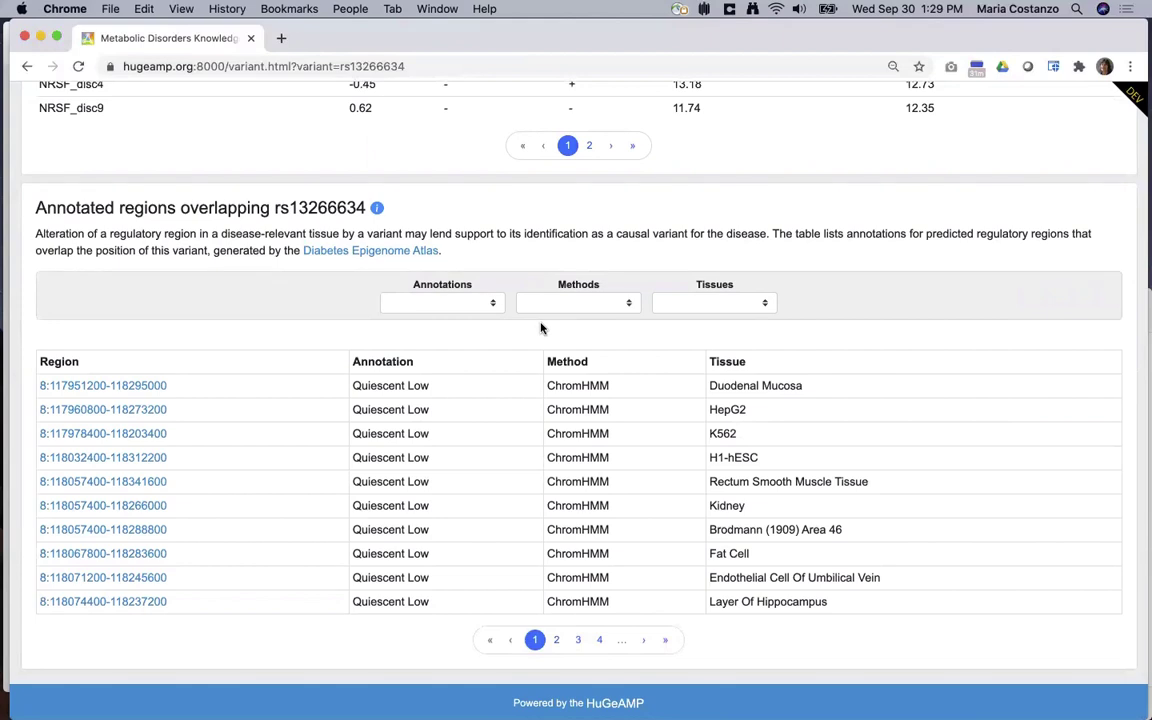
pyautogui.scroll(10, 541, 327)
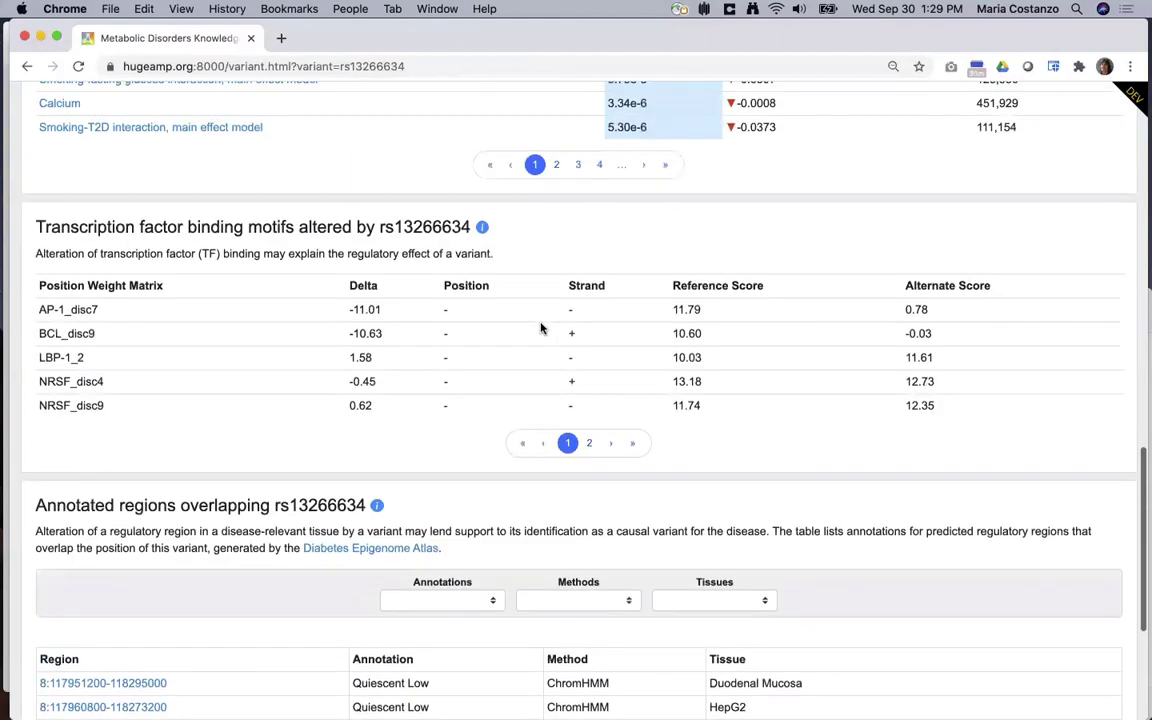
pyautogui.scroll(10, 541, 327)
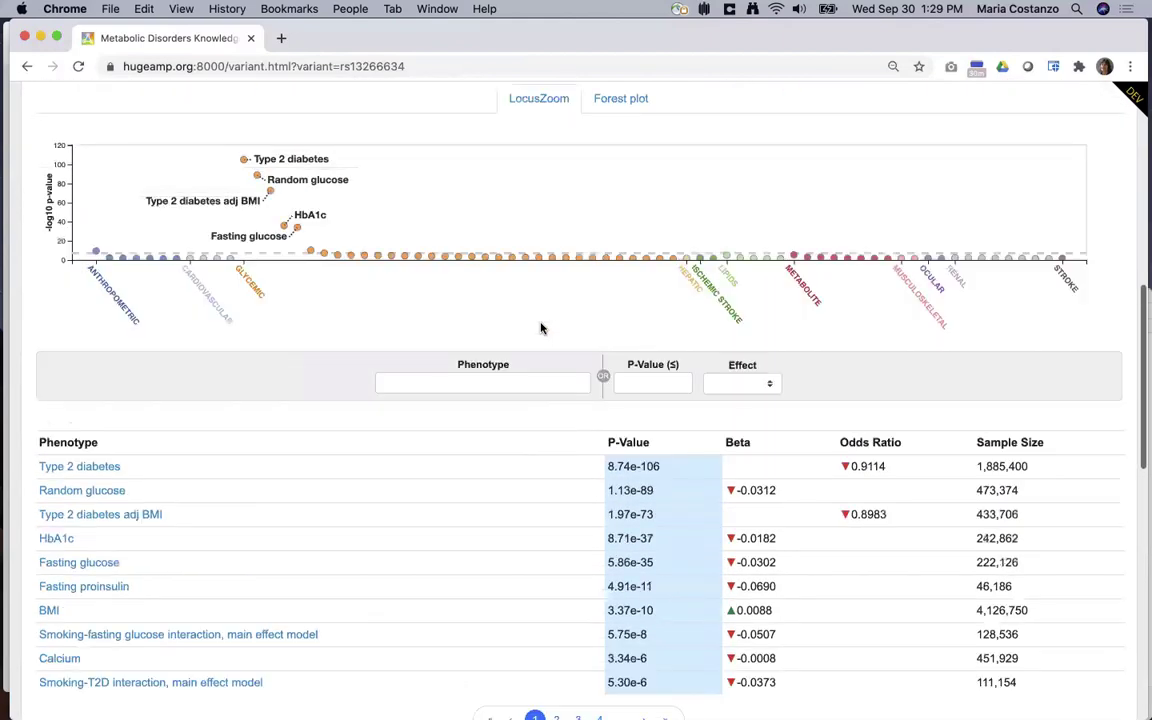
pyautogui.scroll(1, 541, 327)
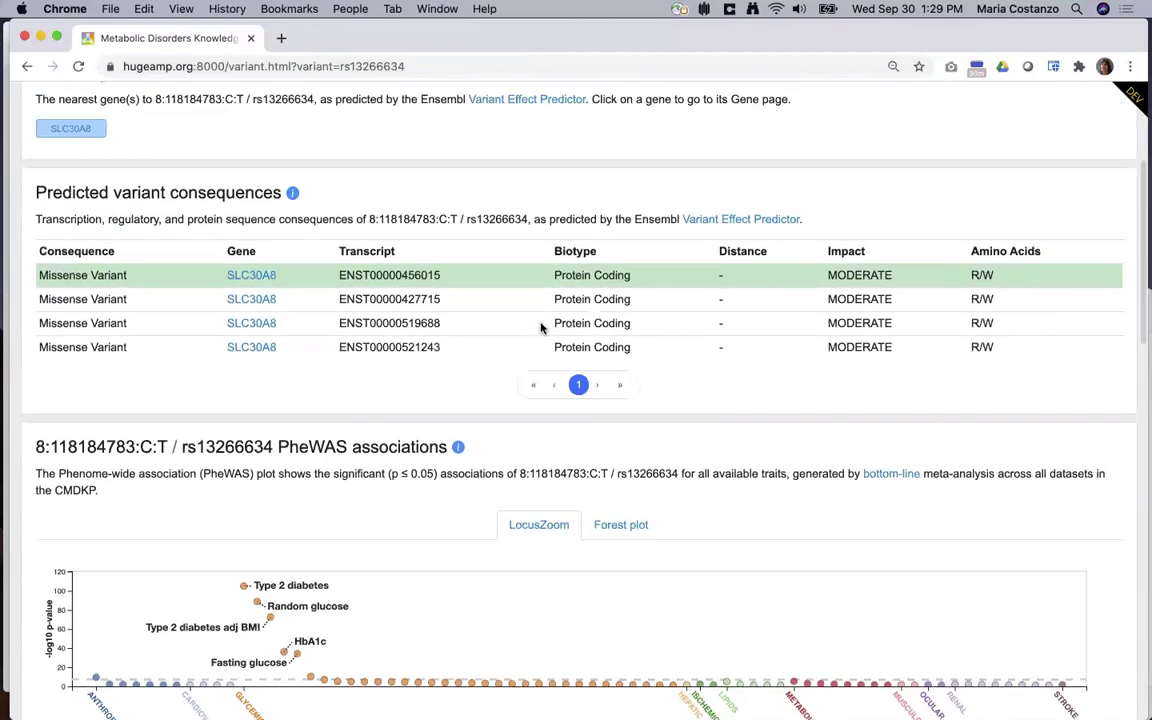
# Open the SLC30A8 gene page and review its Type 2 diabetes-led gene associations and cross-references
pyautogui.click(252, 348)
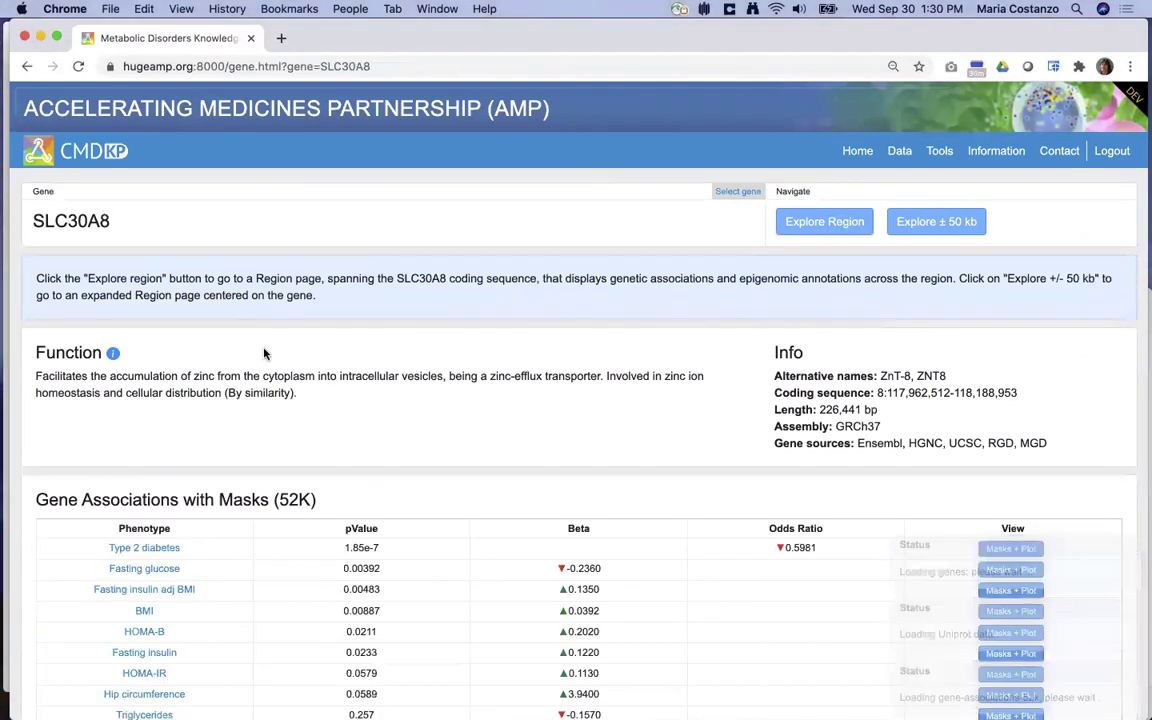
pyautogui.scroll(-3, 265, 355)
pyautogui.scroll(-3, 265, 355)
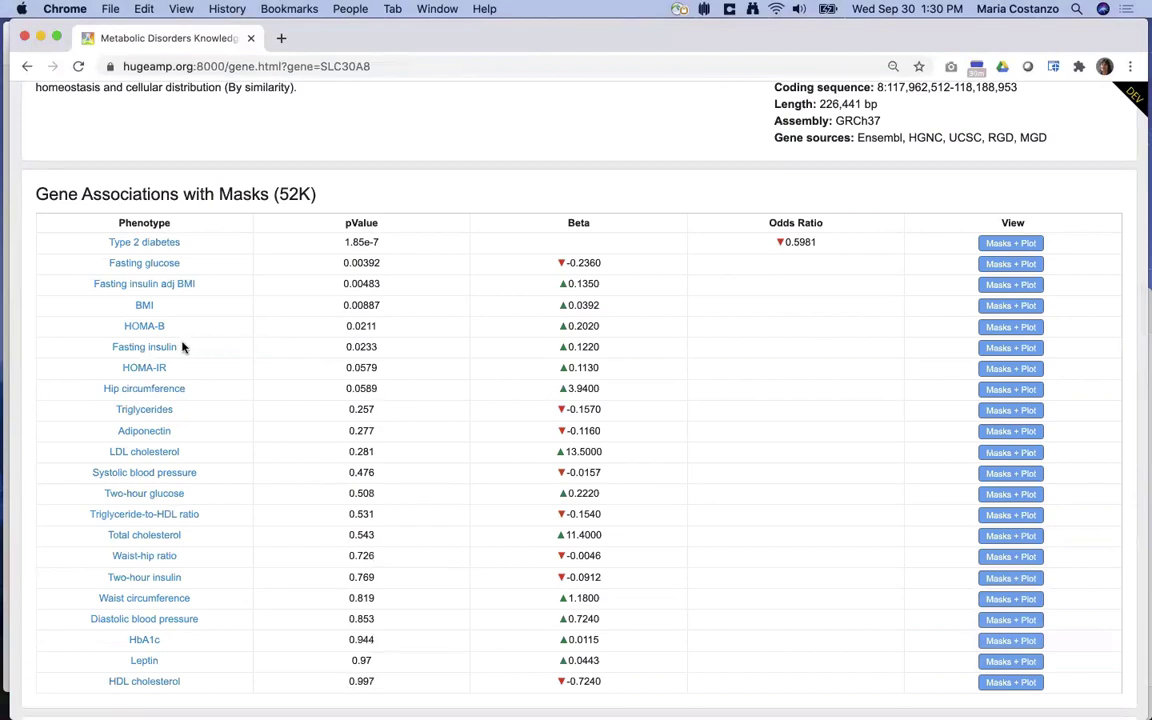
pyautogui.scroll(-6, 183, 346)
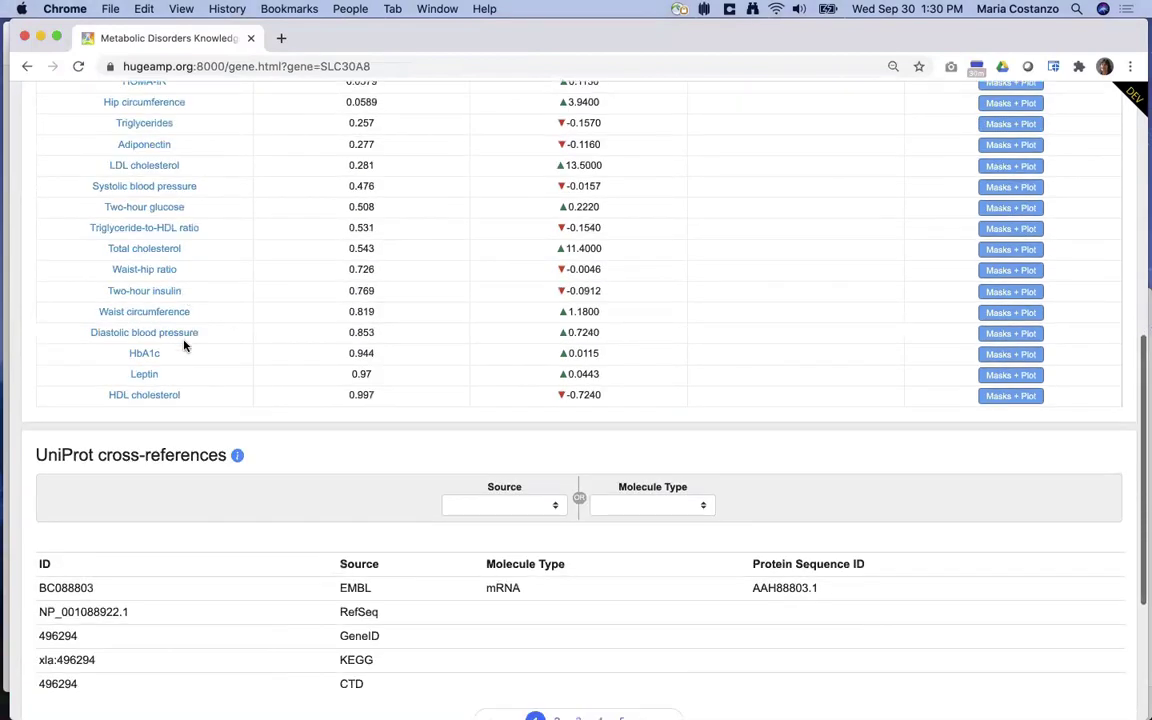
pyautogui.scroll(-5, 183, 346)
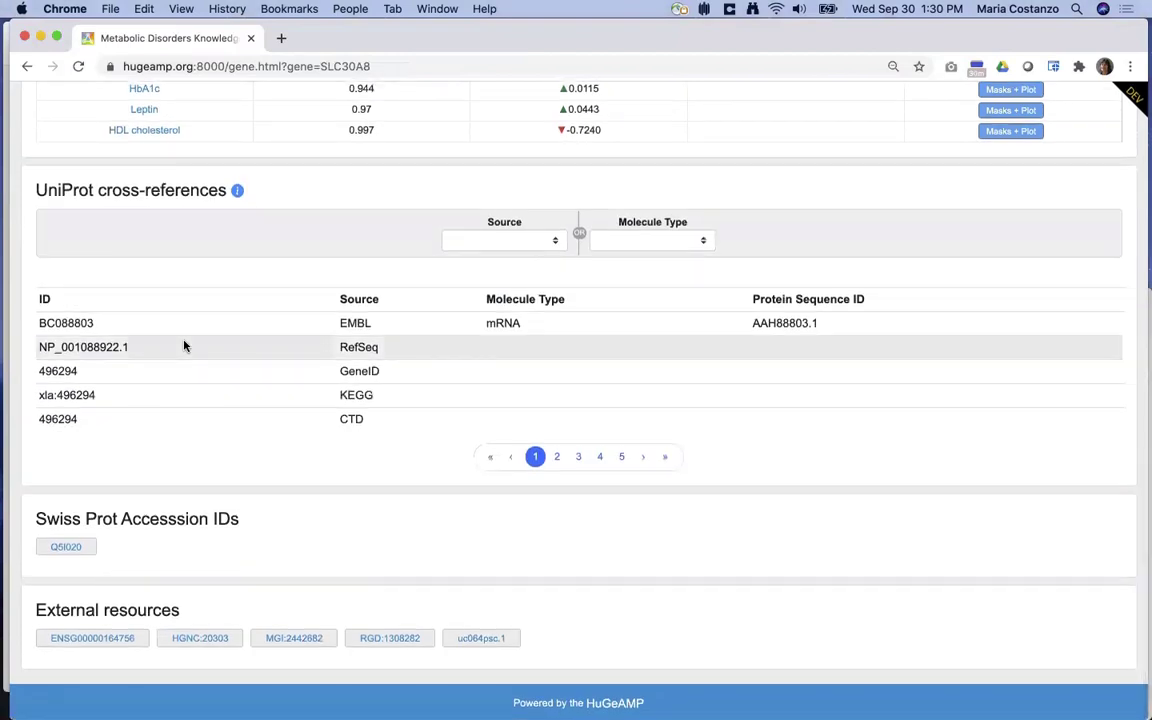
pyautogui.scroll(8, 183, 346)
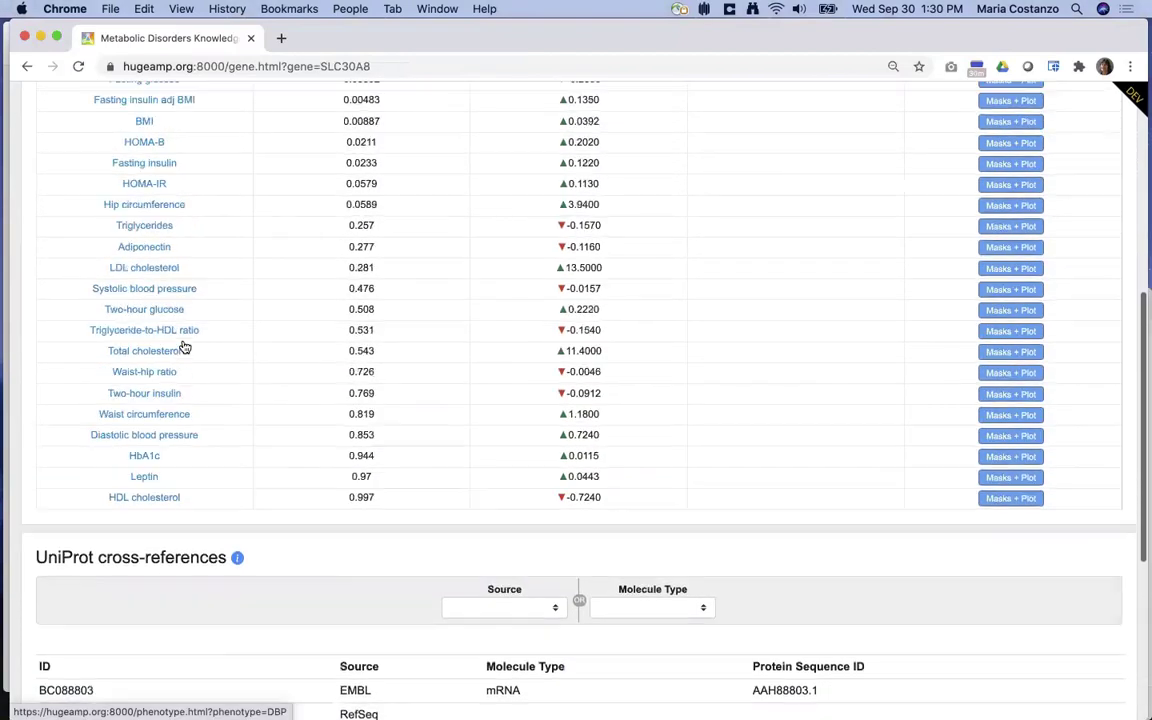
pyautogui.scroll(2, 184, 342)
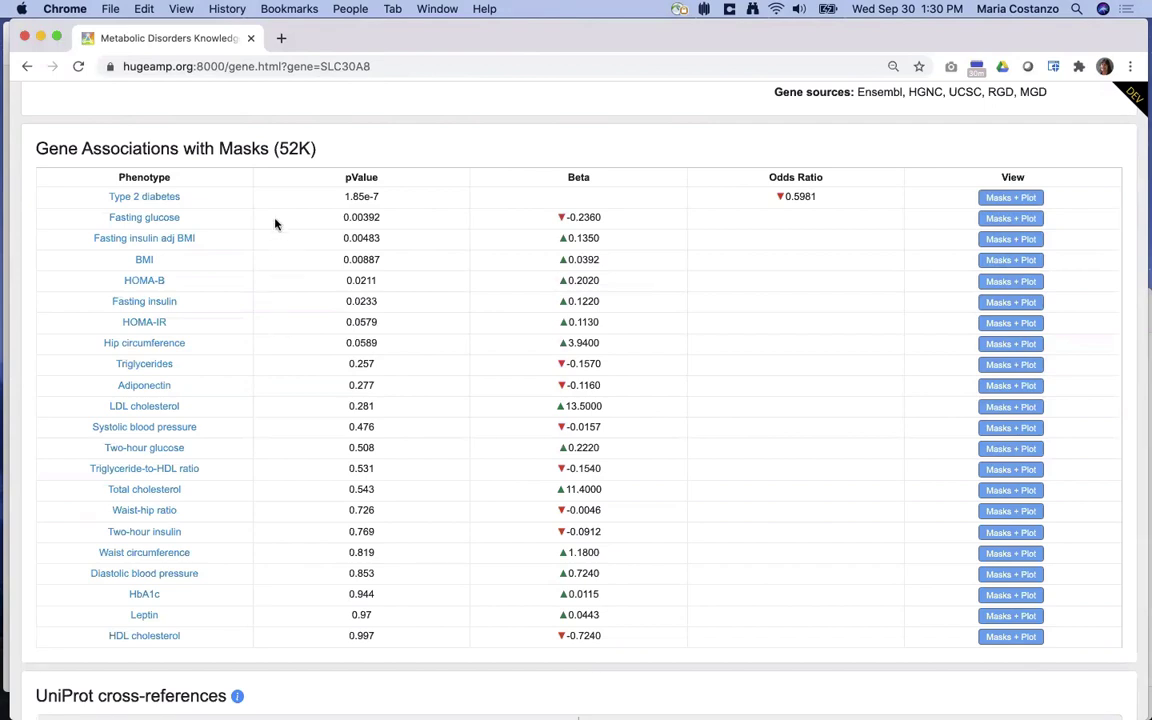
# Open the Type 2 diabetes phenotype page and review its TCF7L2-led associations and Datasets table
pyautogui.click(163, 199)
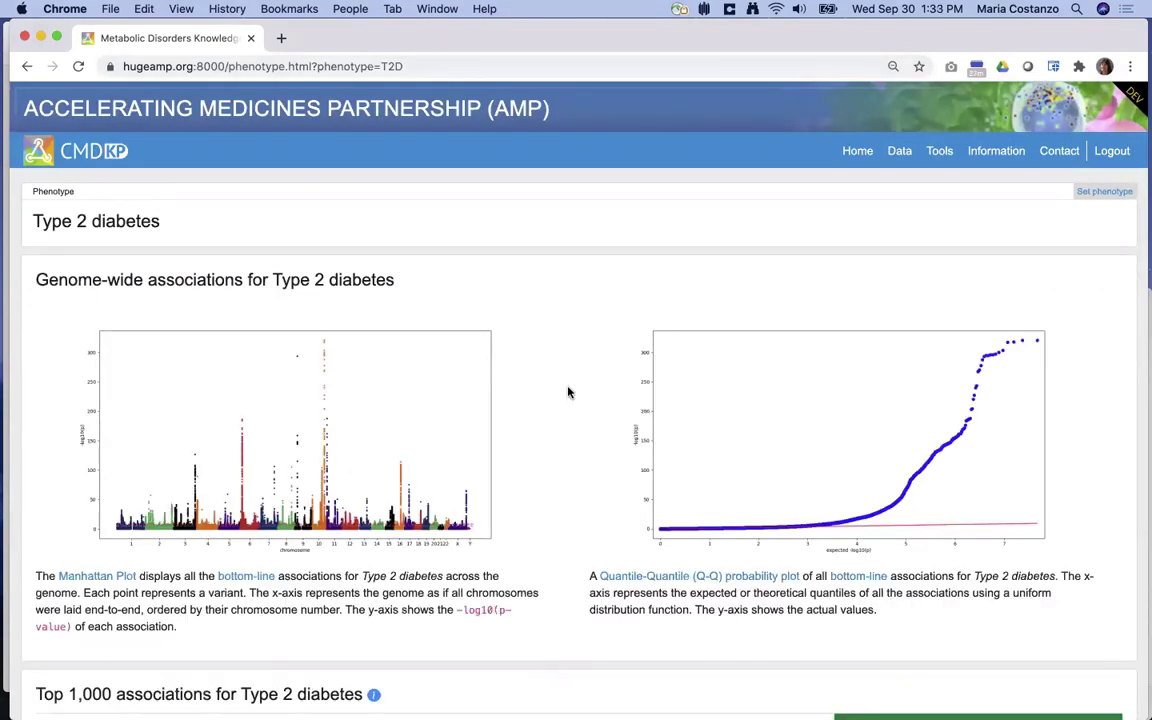
pyautogui.scroll(-1, 568, 393)
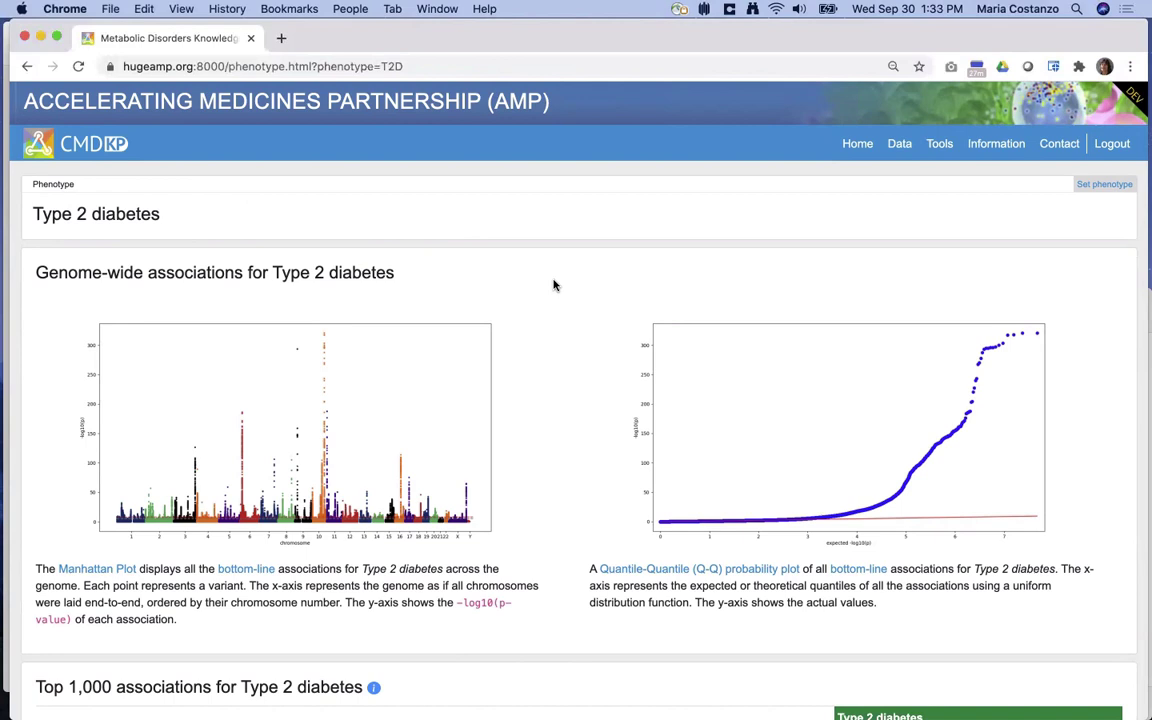
pyautogui.scroll(-8, 554, 285)
pyautogui.scroll(-1, 554, 285)
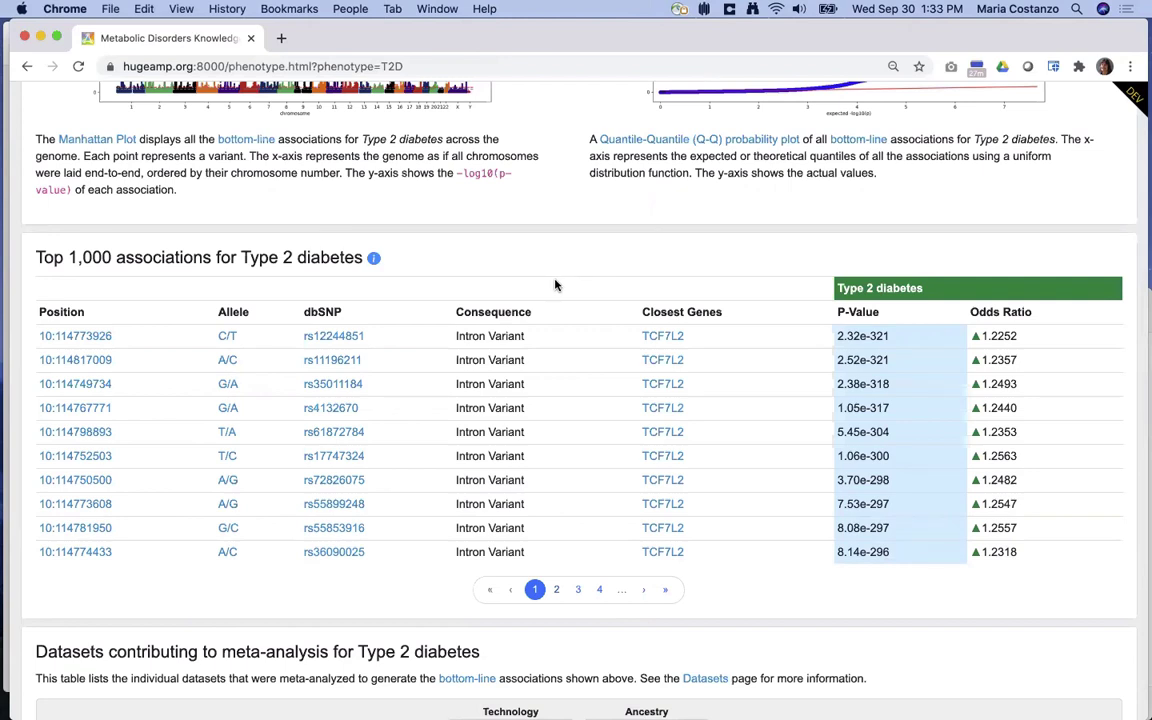
pyautogui.scroll(-10, 556, 285)
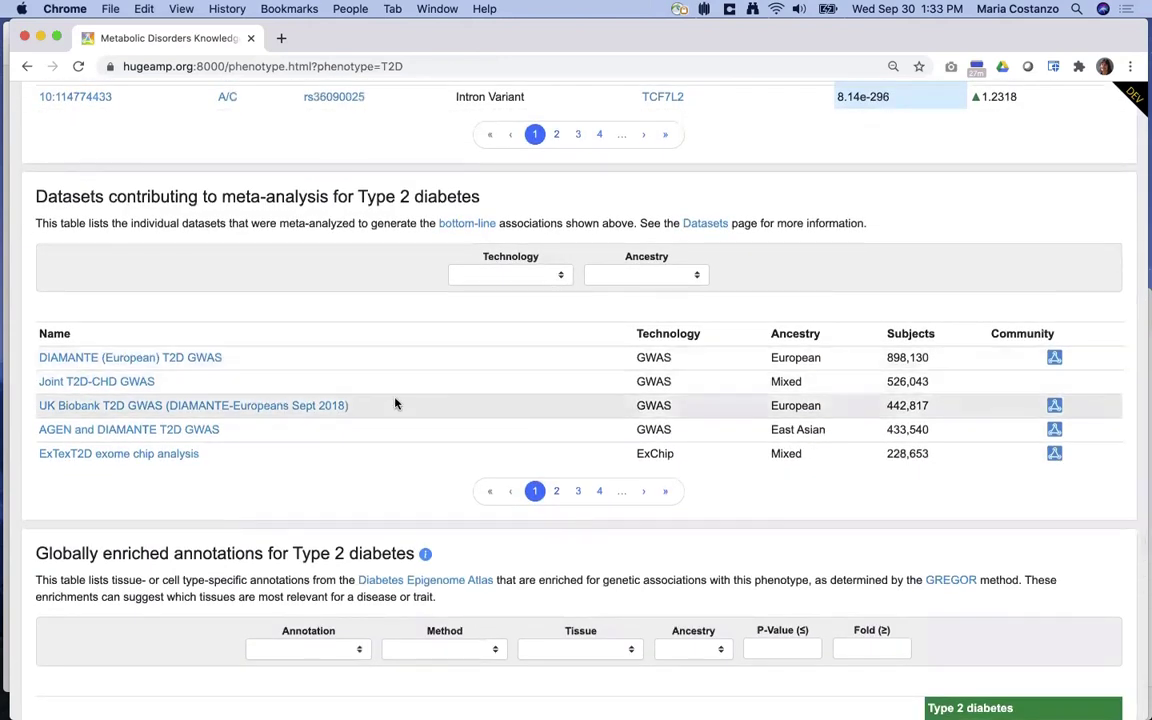
# Review the DIAMANTE (European) T2D GWAS plots, 1,003 top variants and cohorts, then go back
pyautogui.click(201, 362)
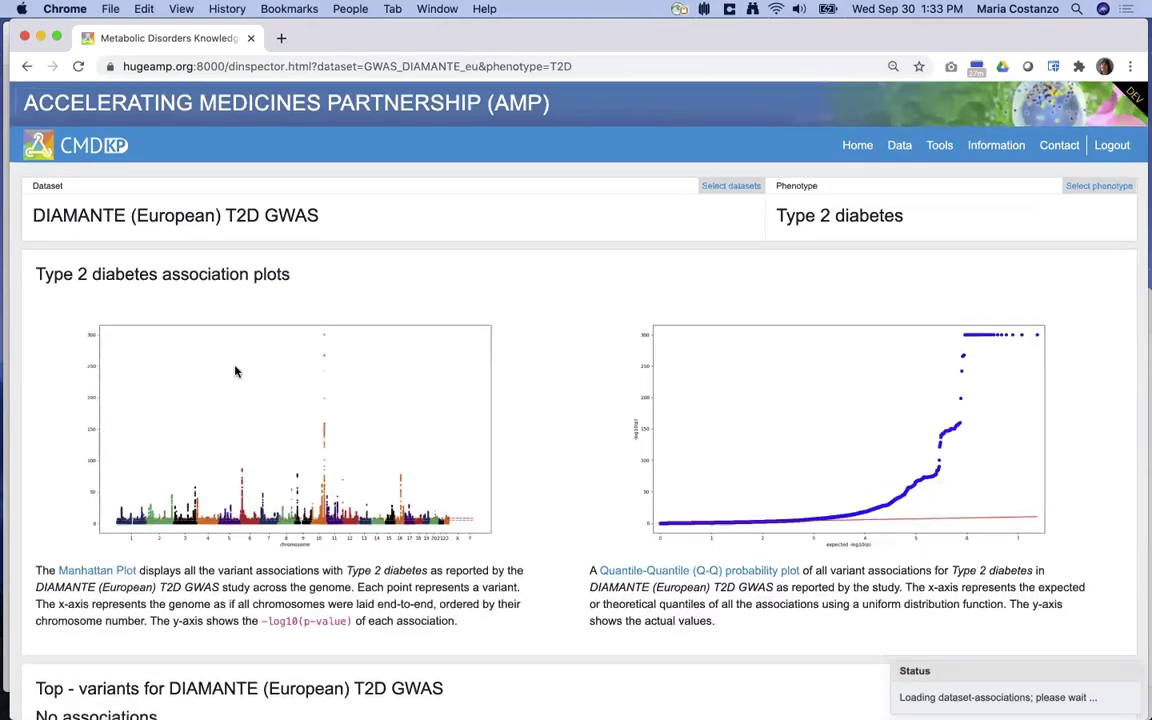
pyautogui.scroll(-5, 235, 370)
pyautogui.scroll(-3, 235, 368)
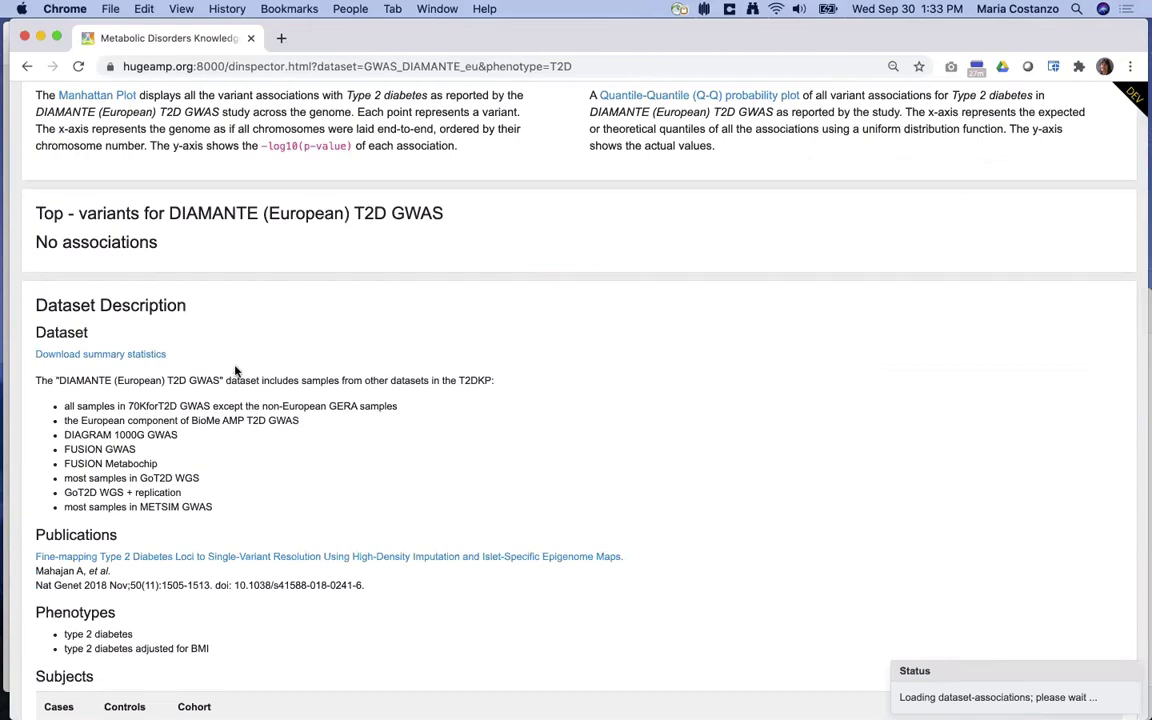
pyautogui.scroll(-5, 235, 370)
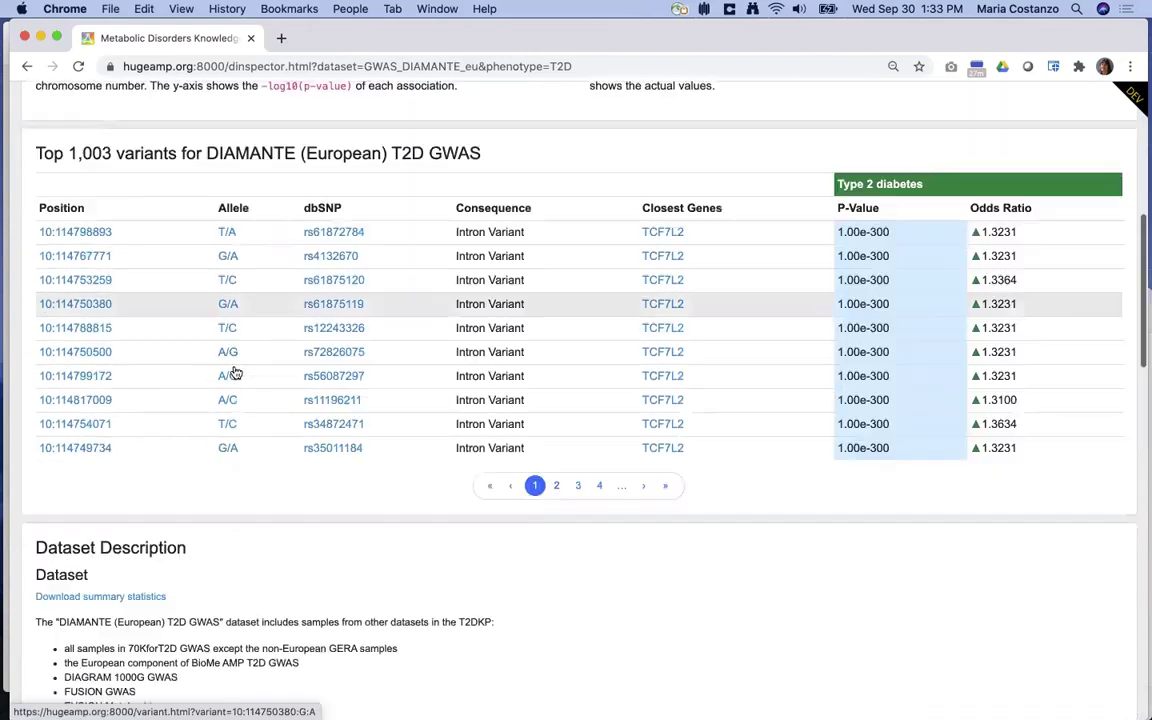
pyautogui.scroll(-12, 235, 372)
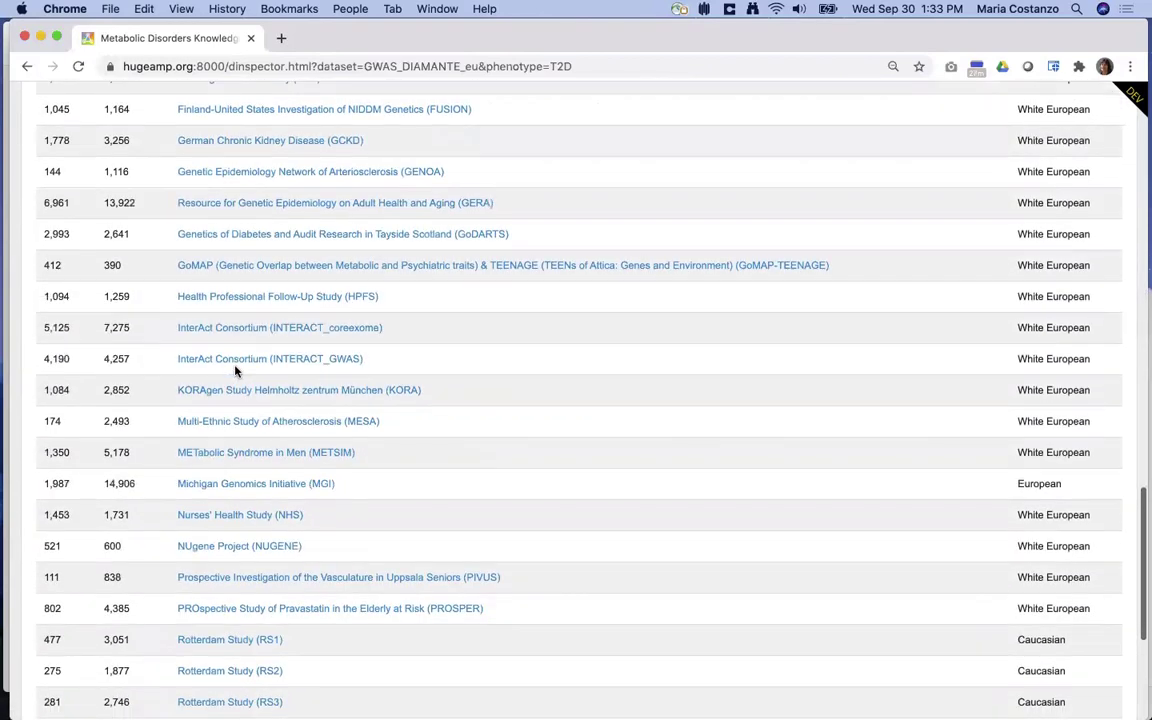
pyautogui.scroll(2, 227, 292)
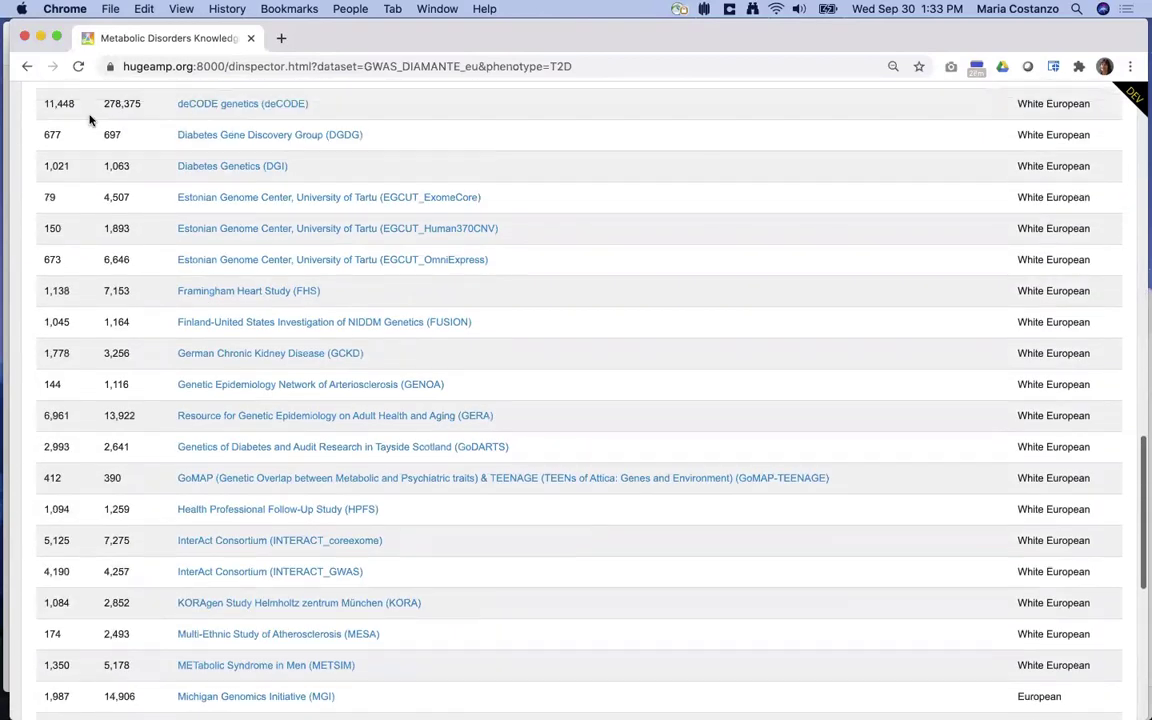
pyautogui.click(27, 67)
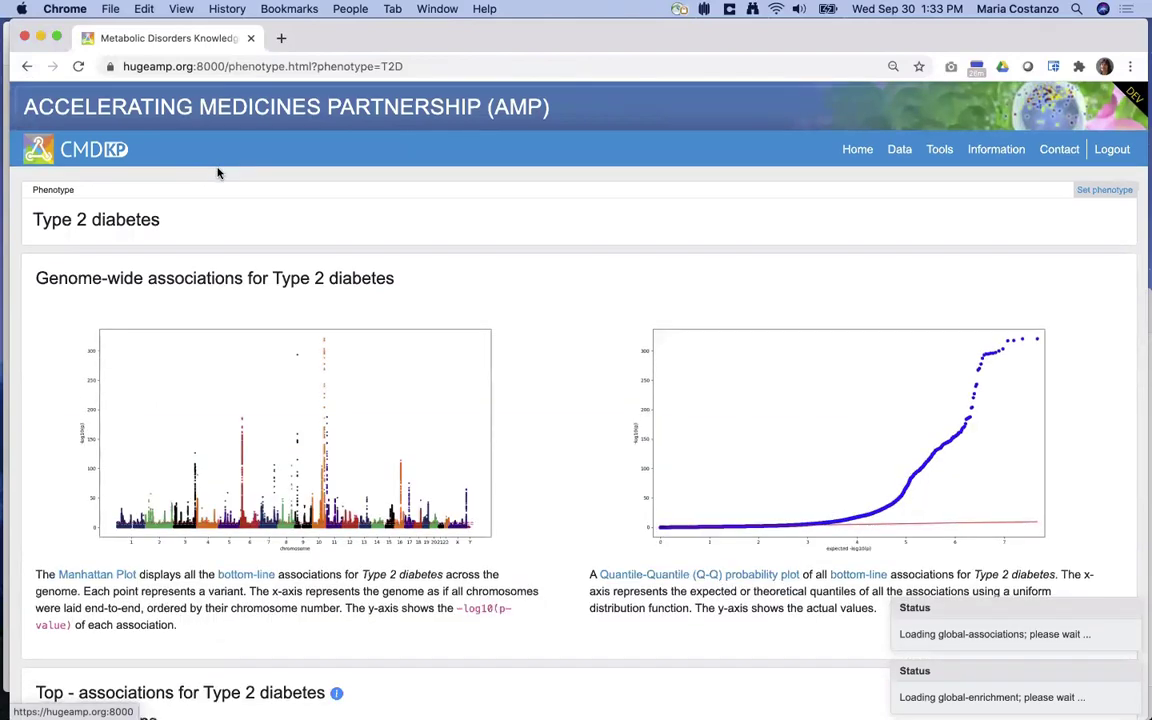
# Review the Type 2 diabetes page's datasets and enriched annotations led by Pancreatic D Cell predictions
pyautogui.scroll(-3, 218, 173)
pyautogui.scroll(-5, 218, 173)
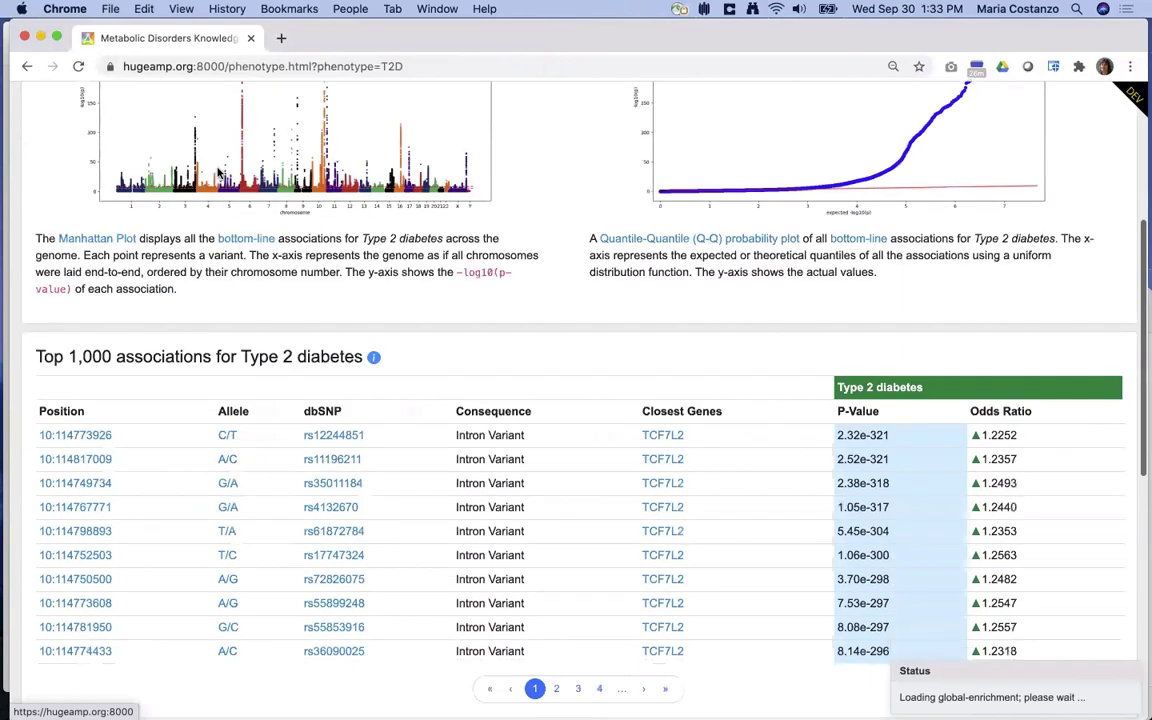
pyautogui.scroll(-7, 218, 173)
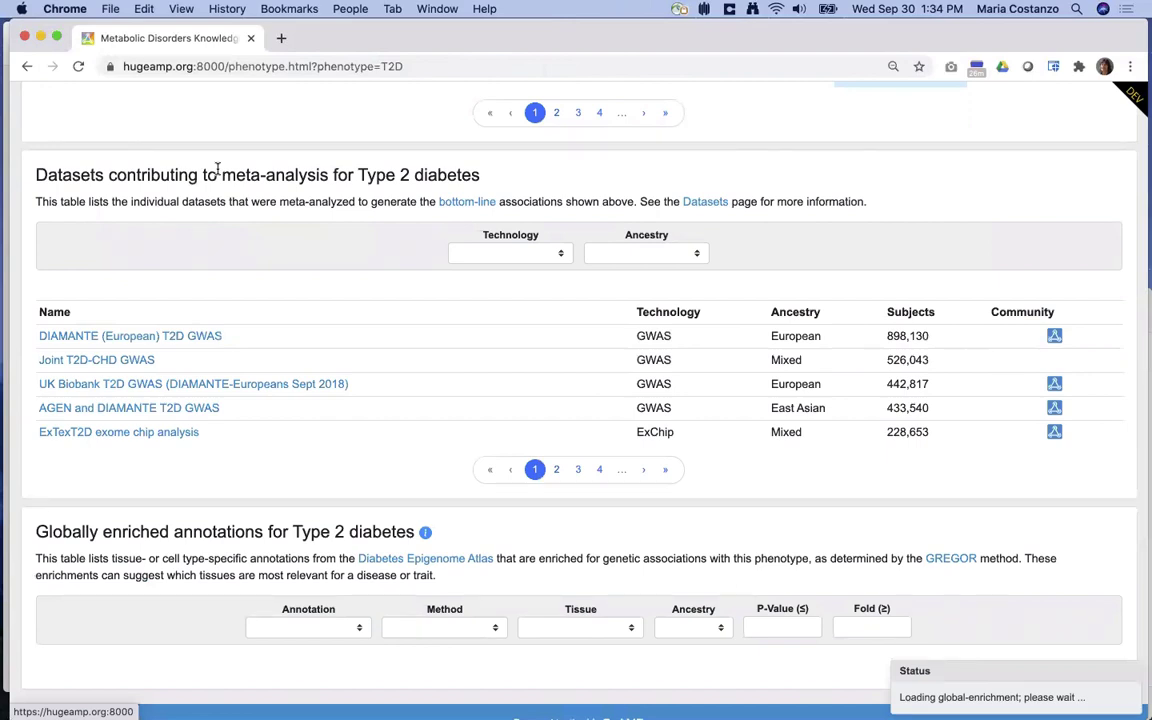
pyautogui.scroll(-4, 217, 170)
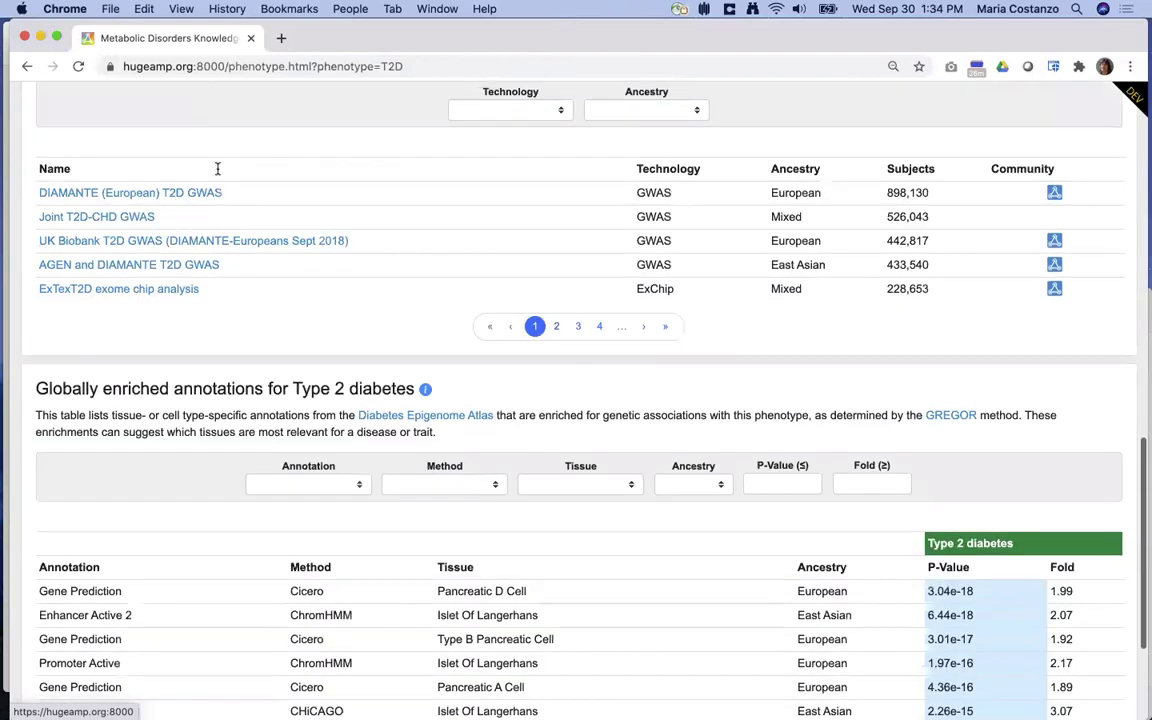
pyautogui.scroll(-3, 219, 174)
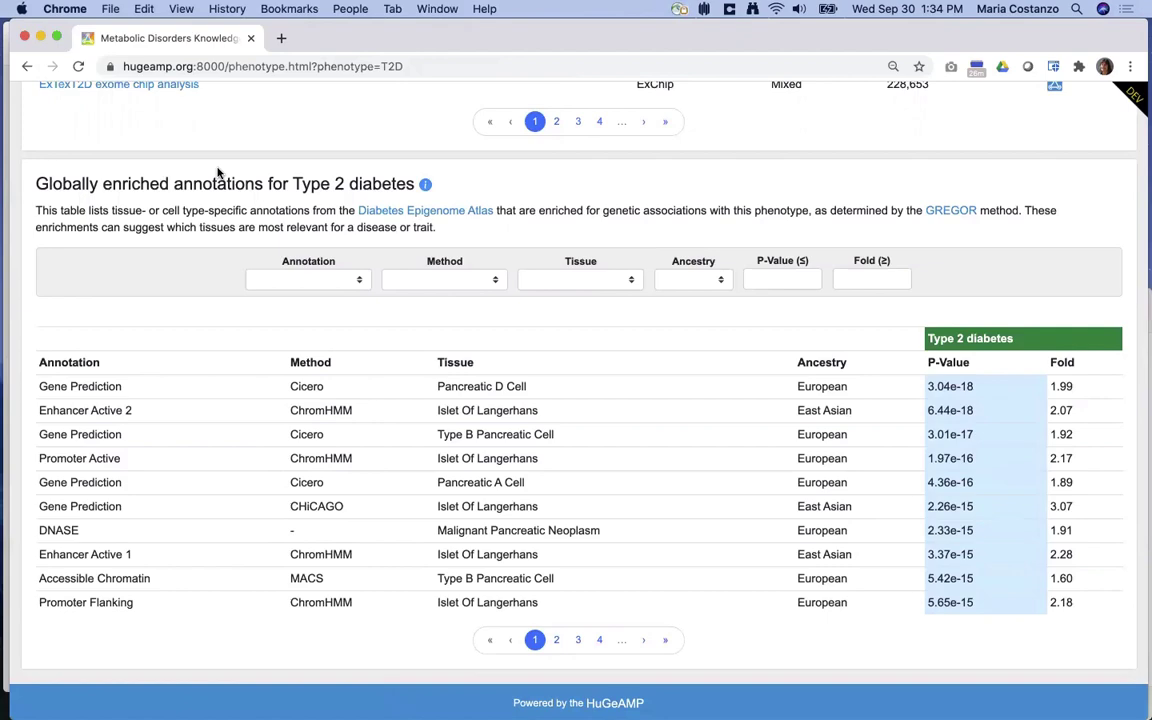
pyautogui.scroll(5, 663, 353)
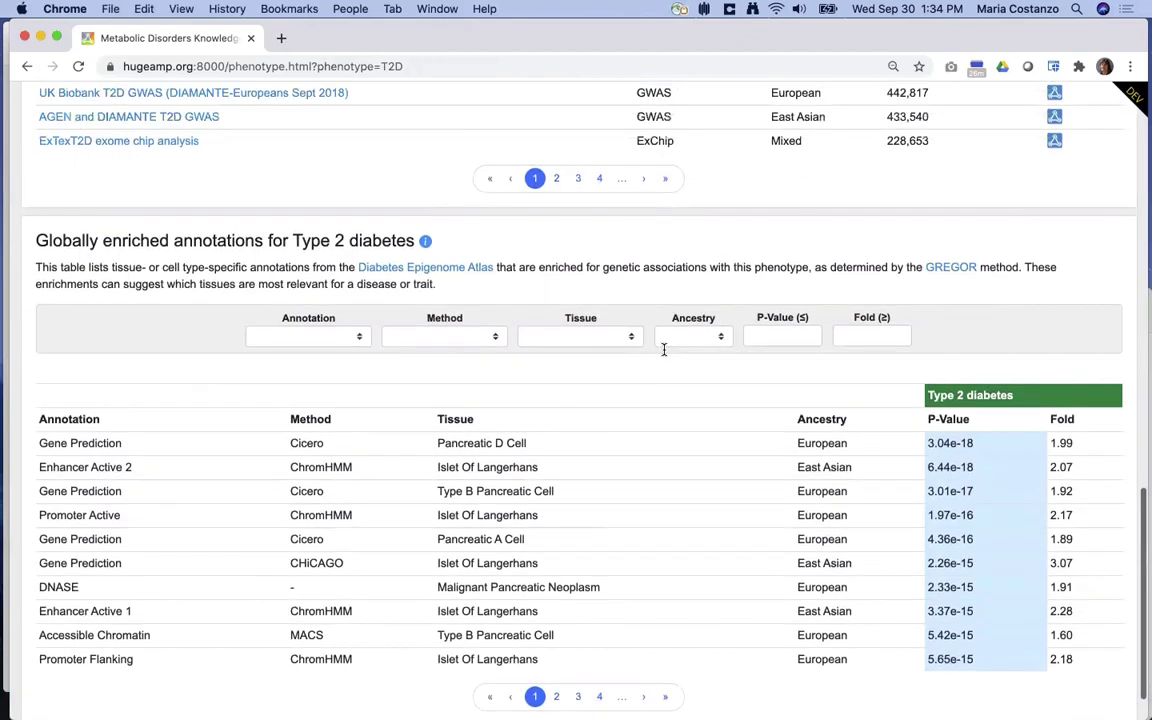
pyautogui.scroll(10, 663, 353)
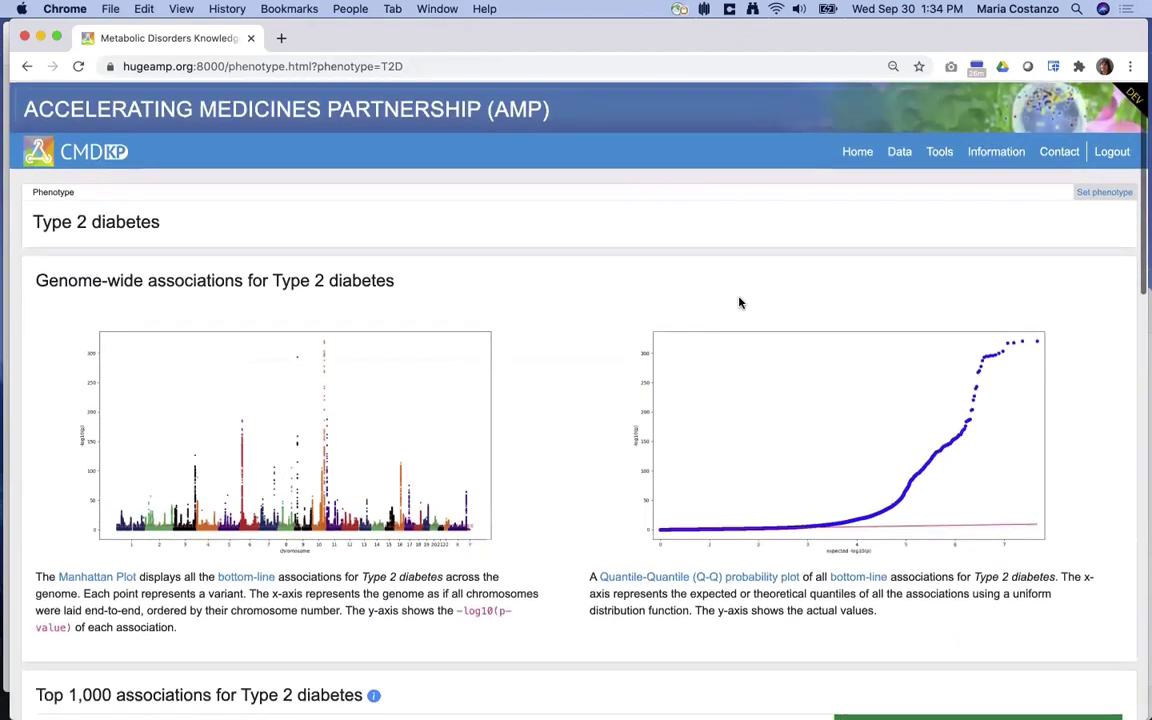
# Show the Information dropdown listing the portal's policies, resources and news pages
pyautogui.moveTo(998, 156)
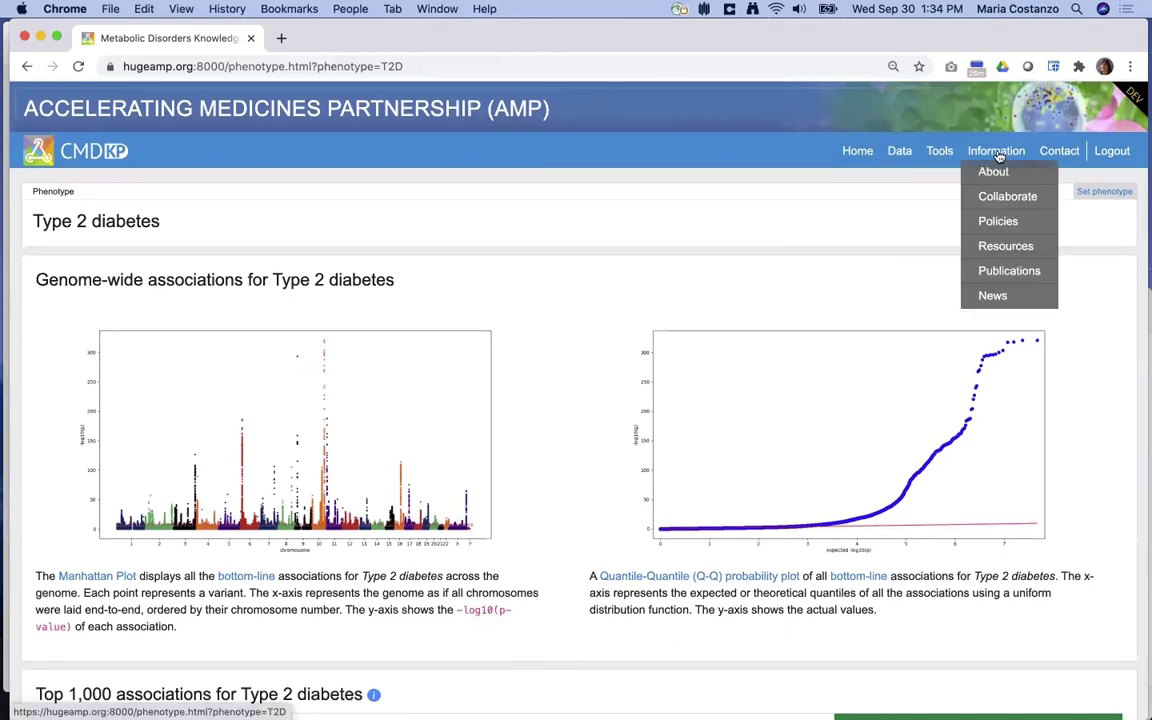